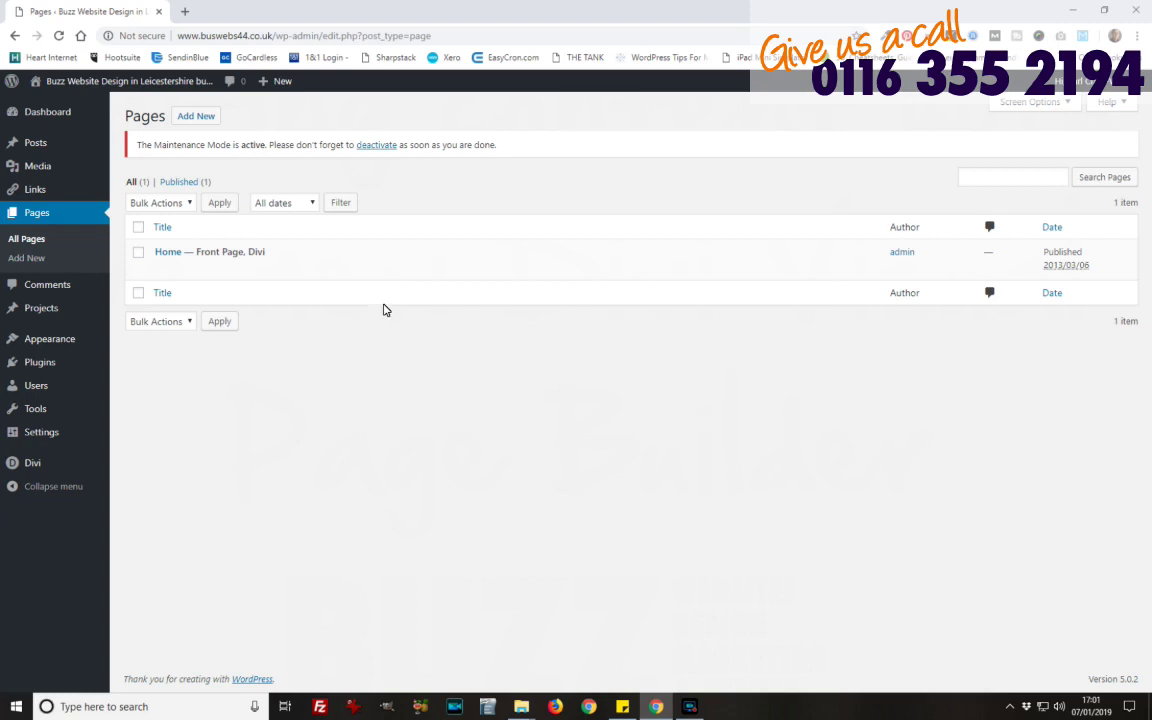
- Open the 'Home — Front Page' from the Pages list for editing
click(167, 253)
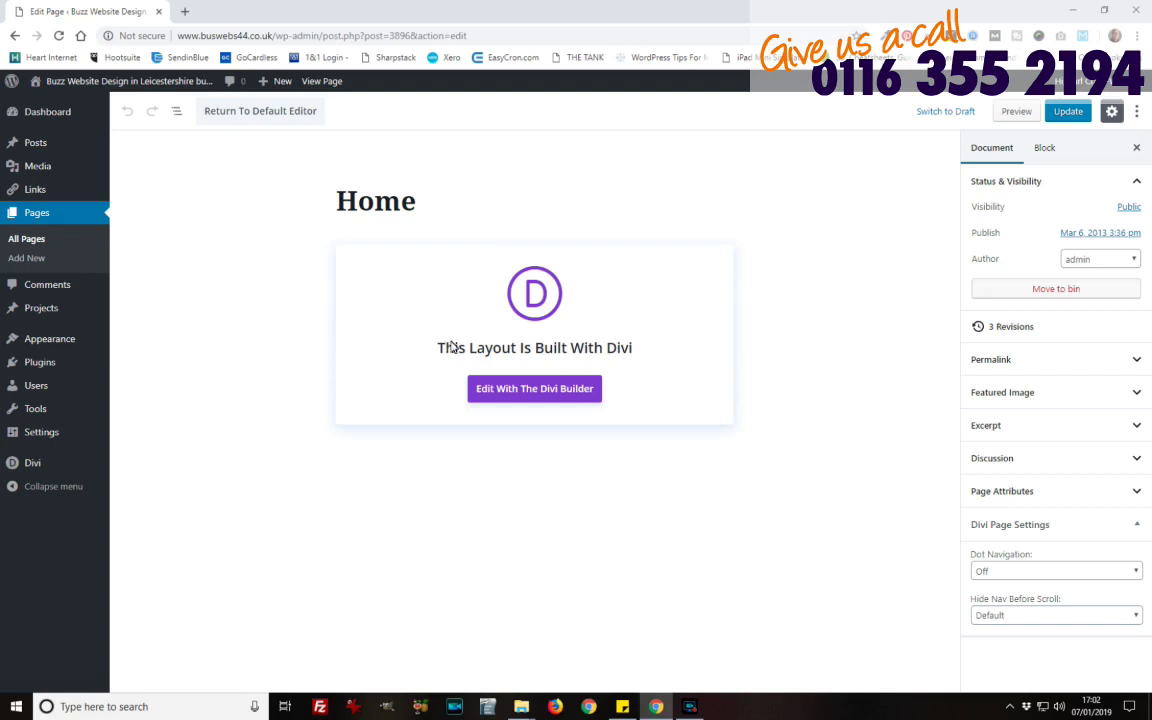
- Launch the Divi visual builder on the Home page and review its sections, ending at the hero
click(535, 393)
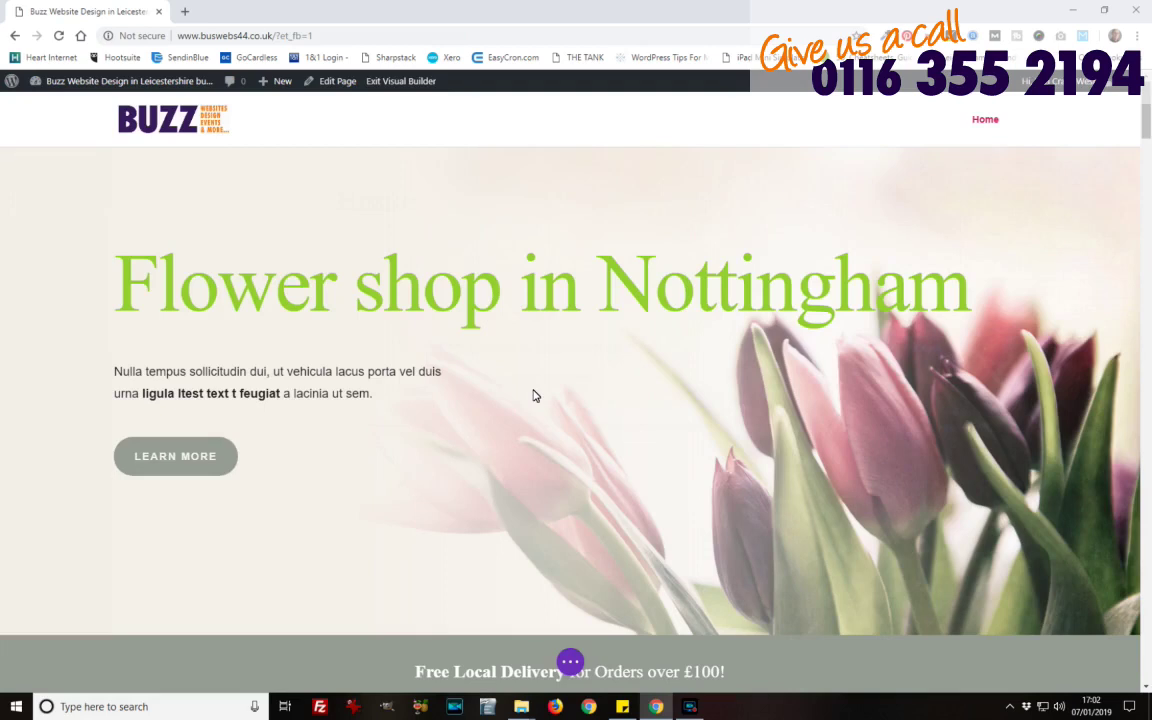
scroll(550, 334, down, 3)
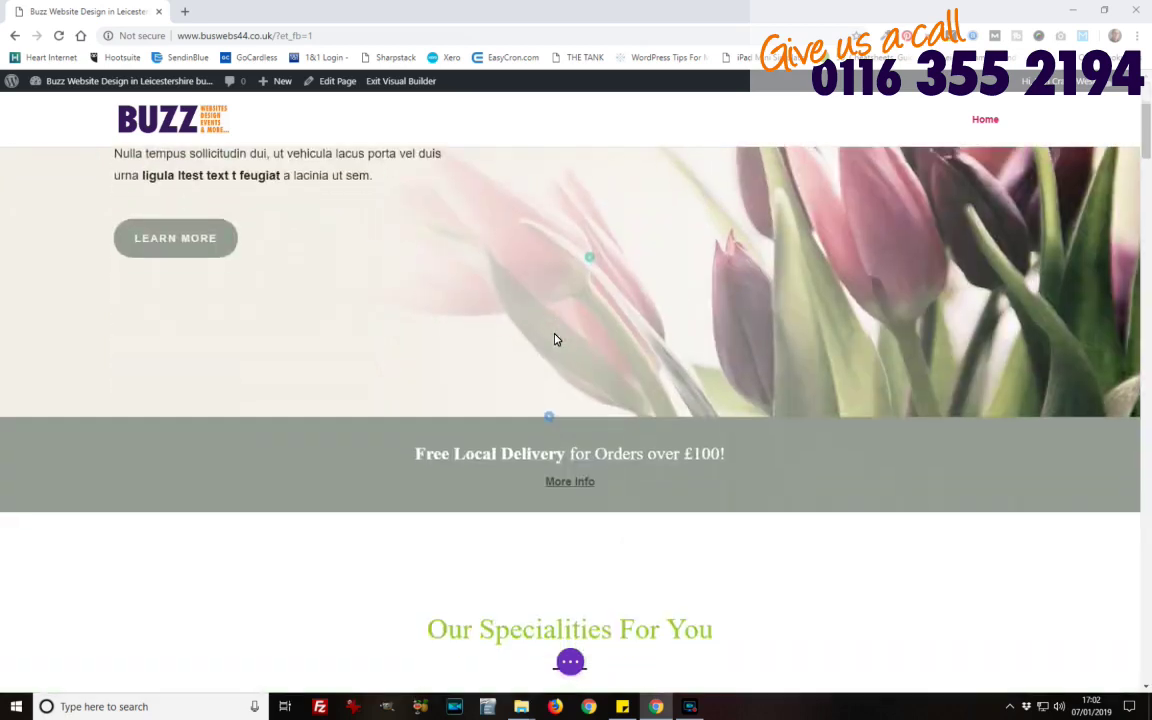
scroll(576, 364, down, 7)
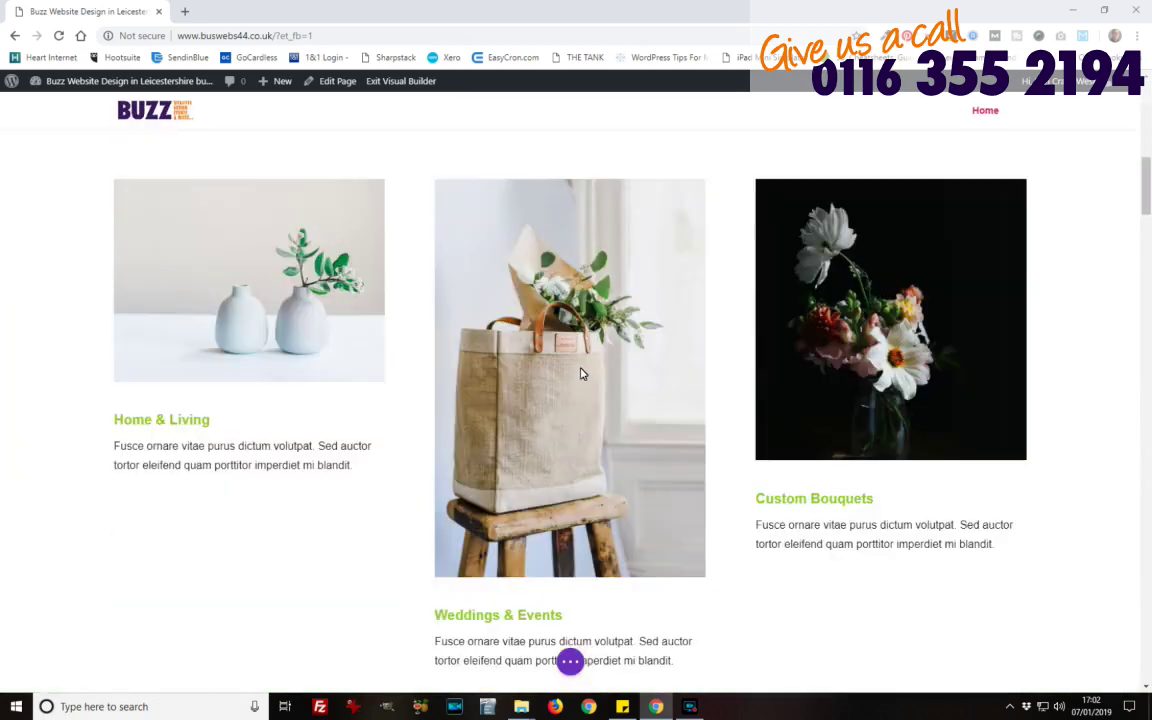
scroll(586, 377, down, 5)
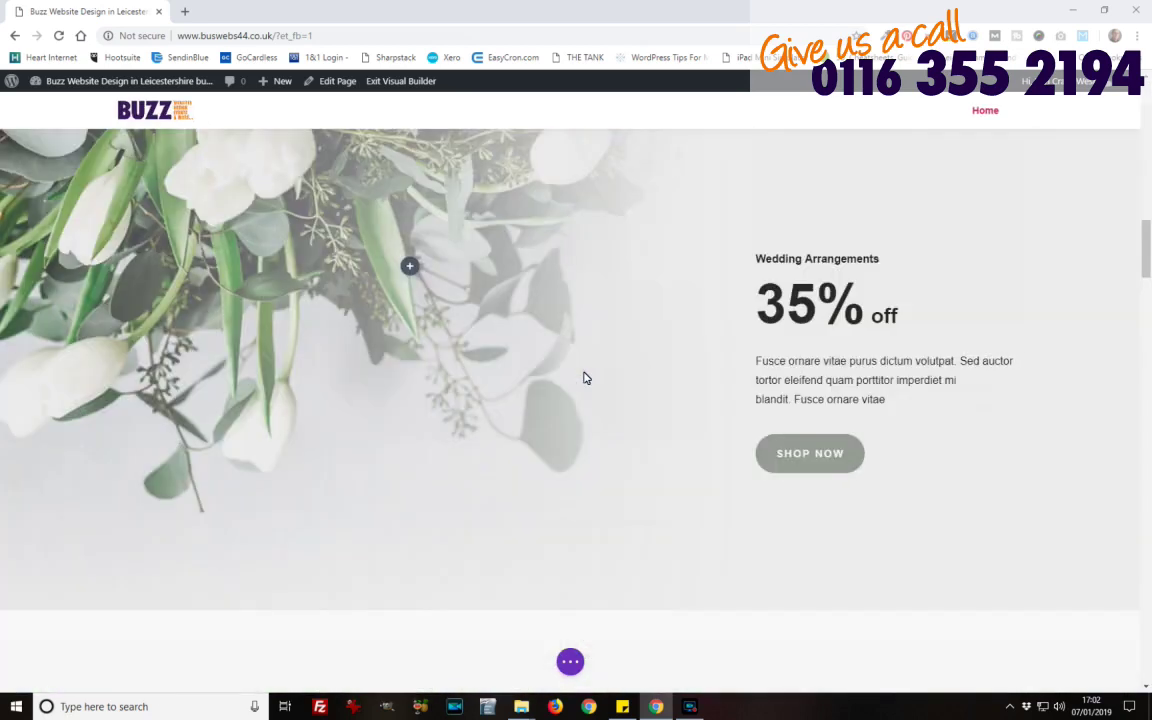
scroll(586, 377, up, 15)
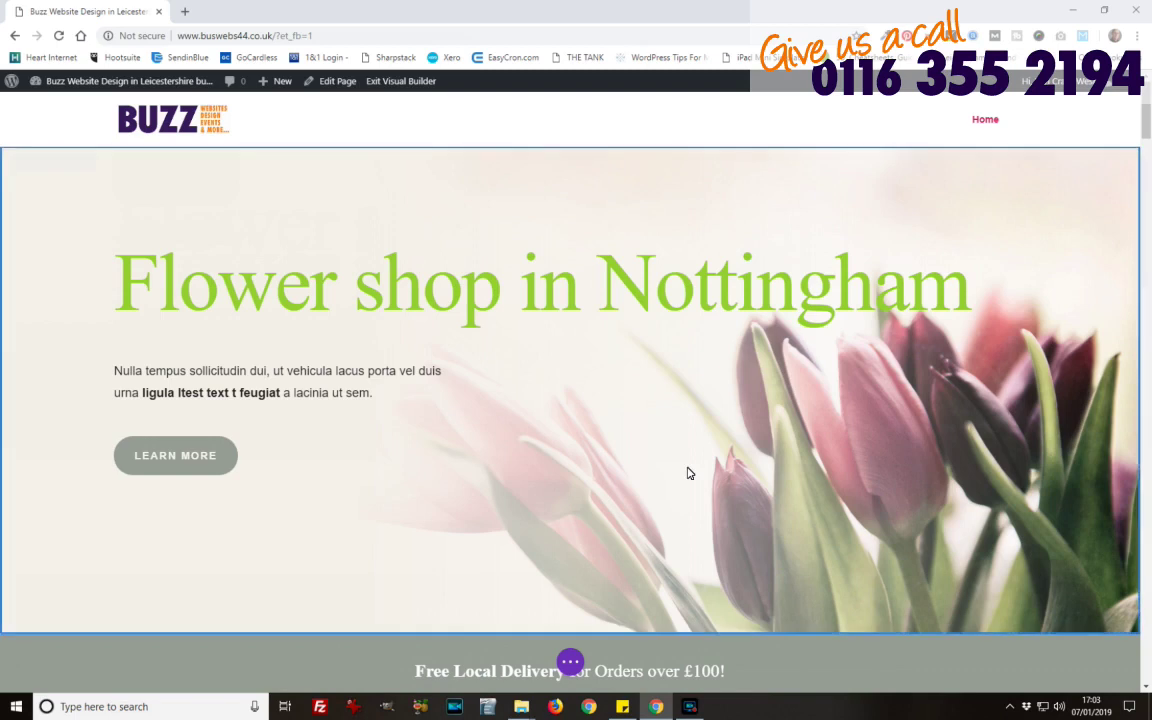
scroll(687, 471, down, 6)
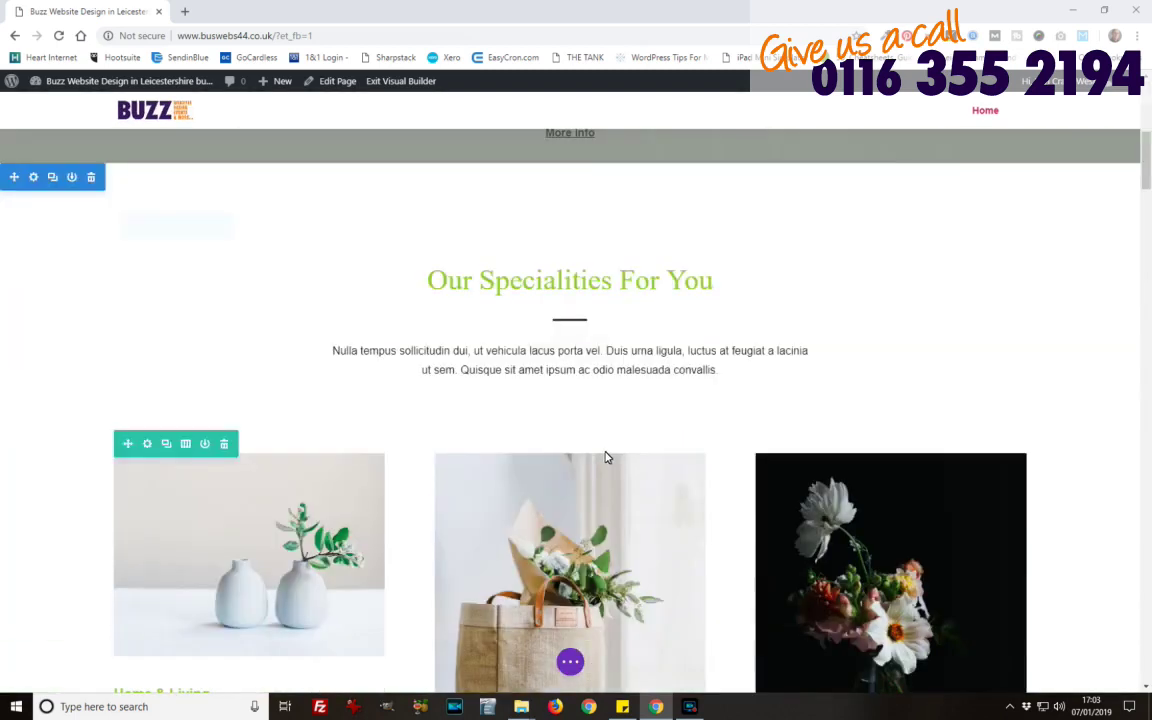
scroll(605, 457, down, 6)
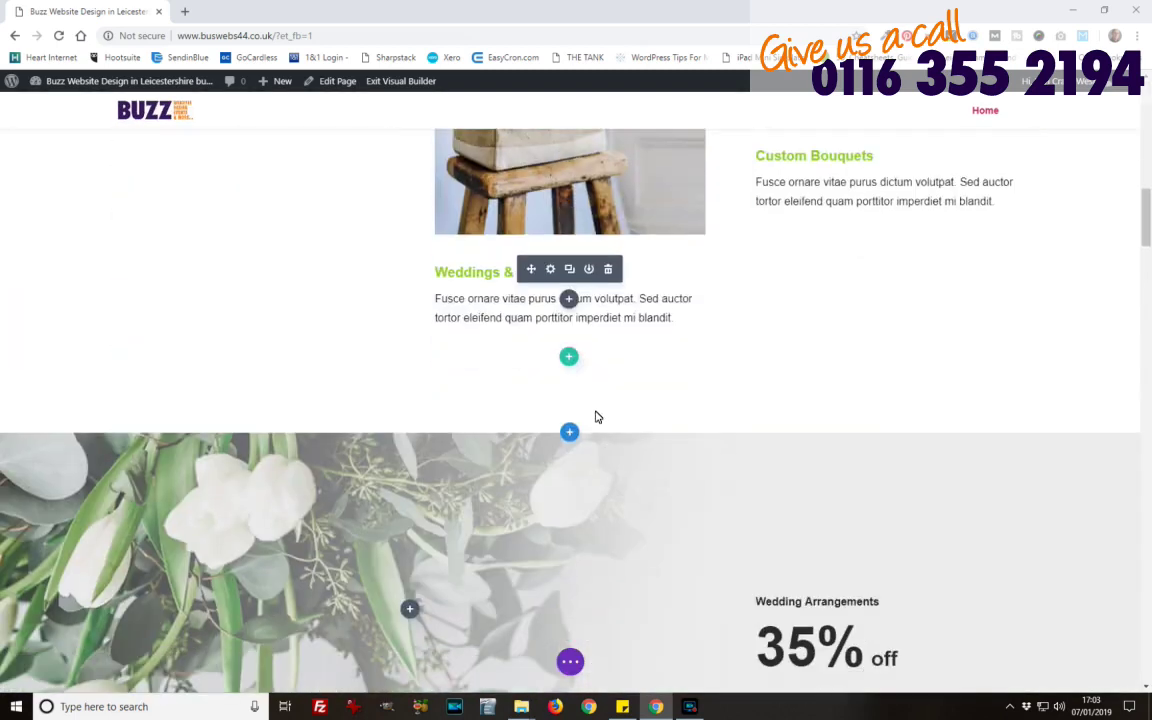
scroll(595, 417, down, 3)
scroll(501, 357, down, 1)
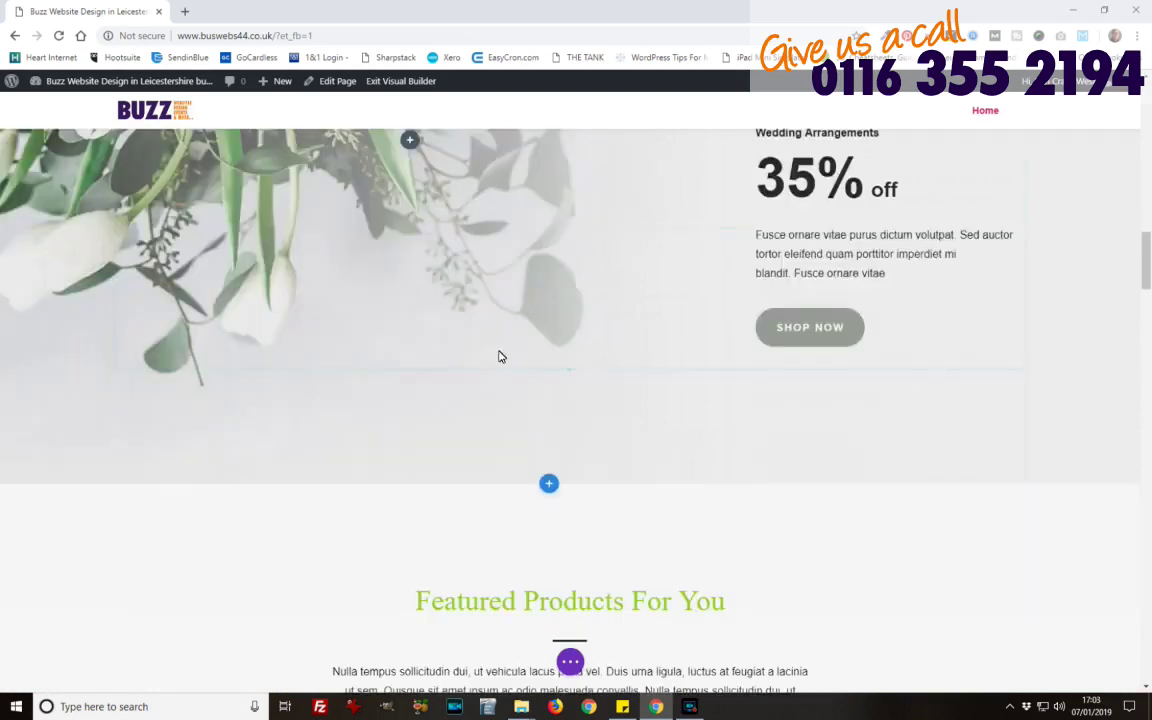
scroll(519, 363, down, 4)
scroll(519, 363, up, 4)
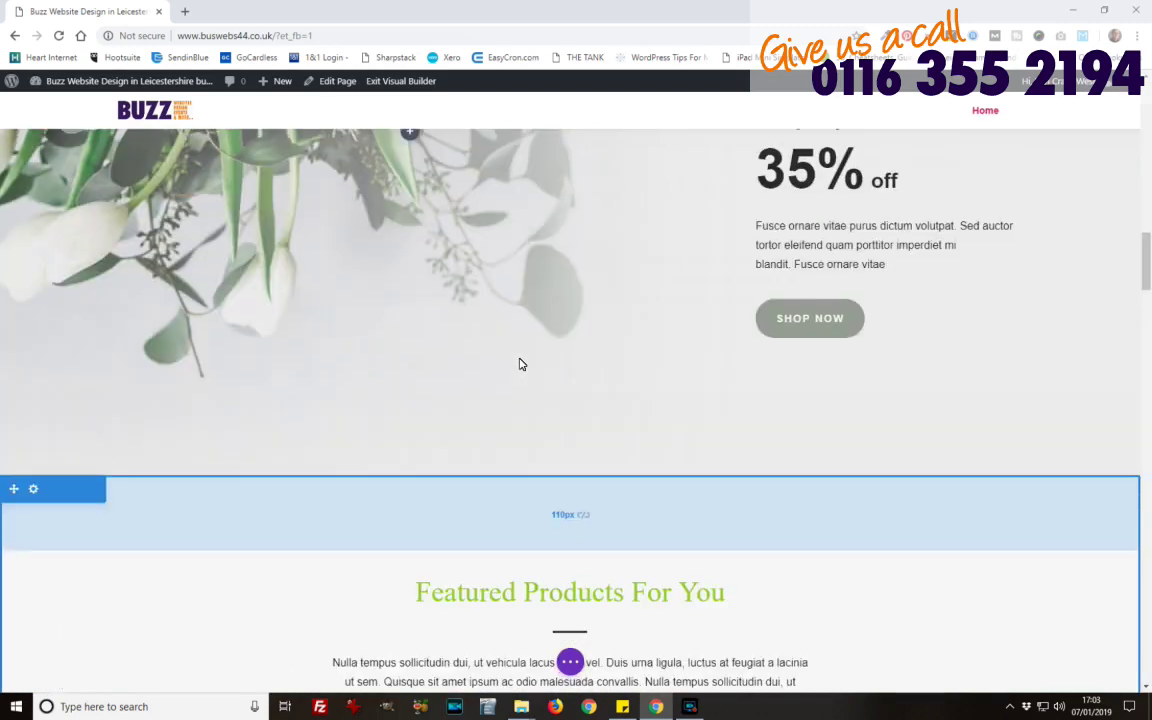
scroll(519, 364, up, 12)
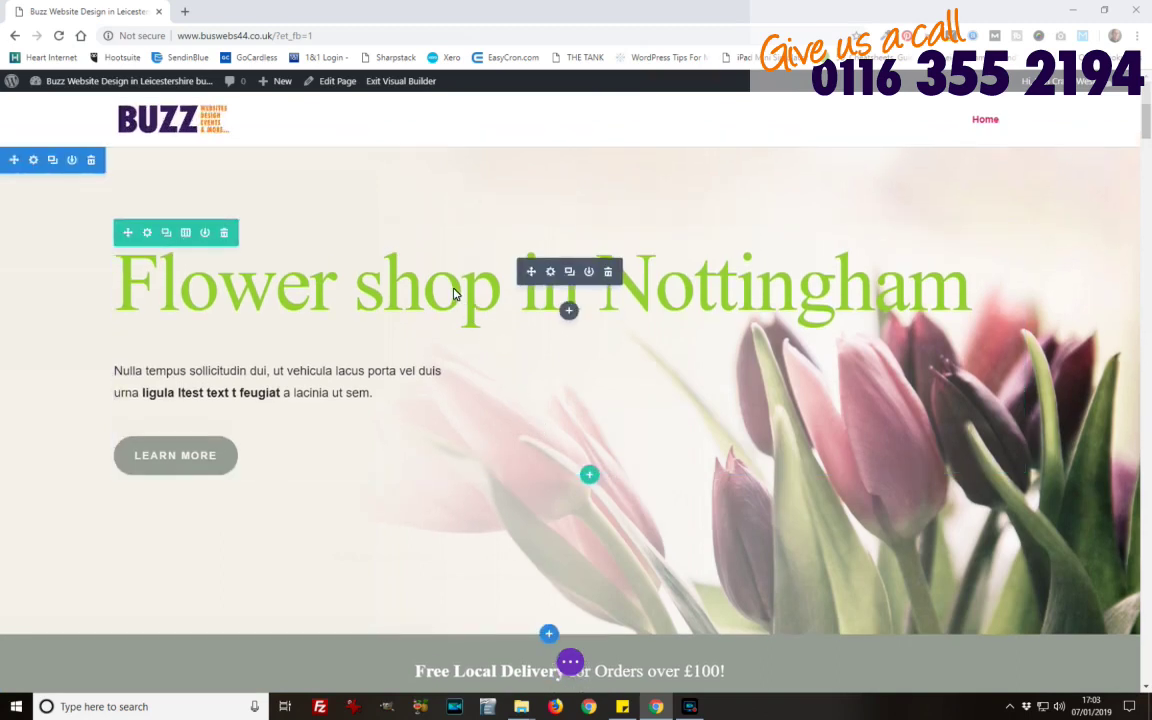
- Replace the hero paragraph's opening words with 'this is a test' in bold italic
click(363, 394)
key(BackSpace)
key(BackSpace)
key(BackSpace)
key(BackSpace)
key(BackSpace)
key(BackSpace)
key(BackSpace)
key(BackSpace)
key(BackSpace)
key(BackSpace)
key(BackSpace)
key(BackSpace)
key(BackSpace)
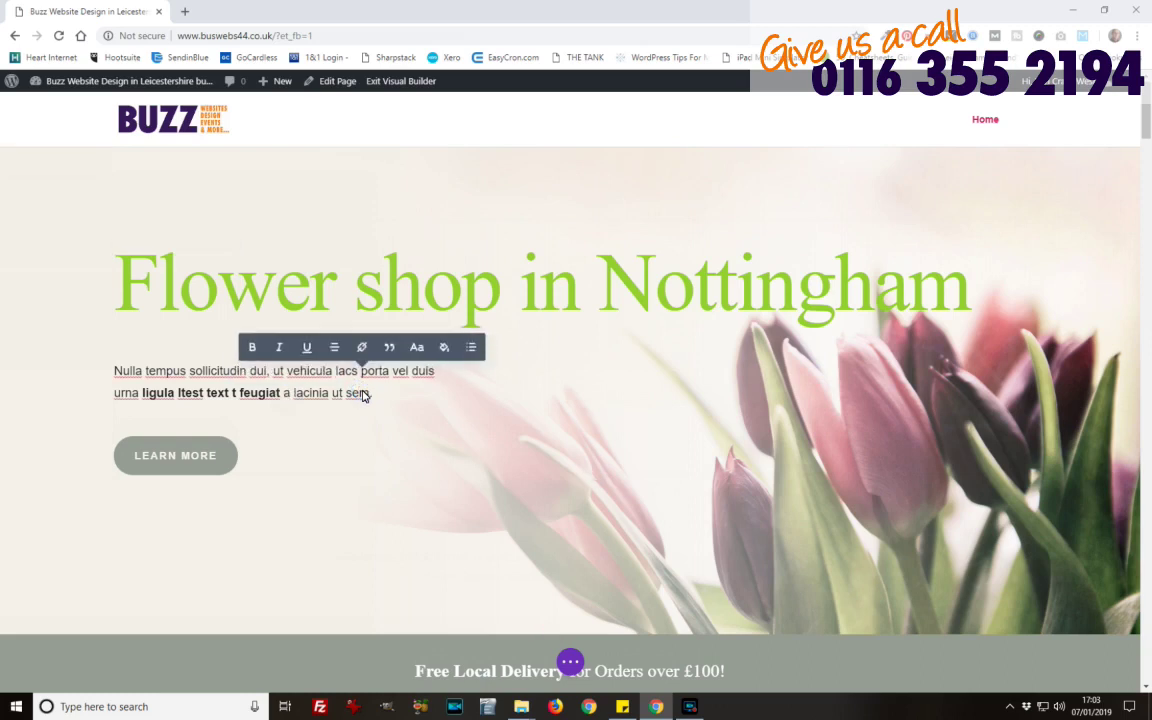
key(BackSpace)
key(BackSpace)
key(BackSpace)
key(BackSpace)
key(BackSpace)
key(BackSpace)
key(BackSpace)
key(BackSpace)
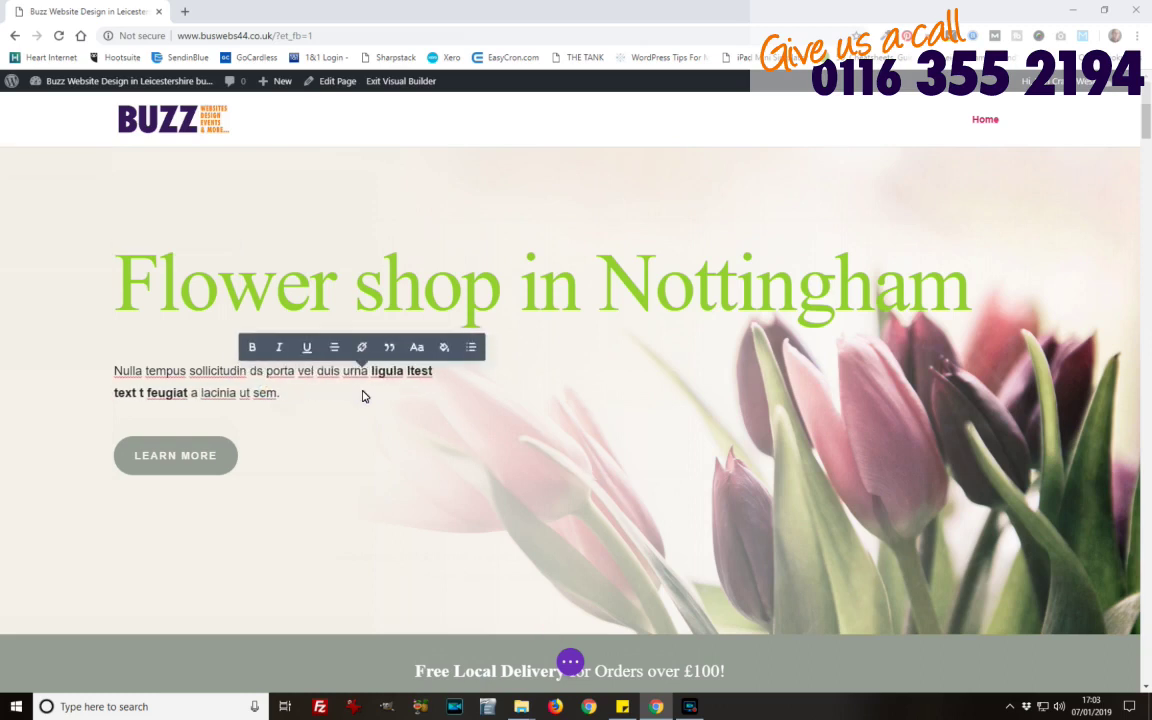
text(this is a )
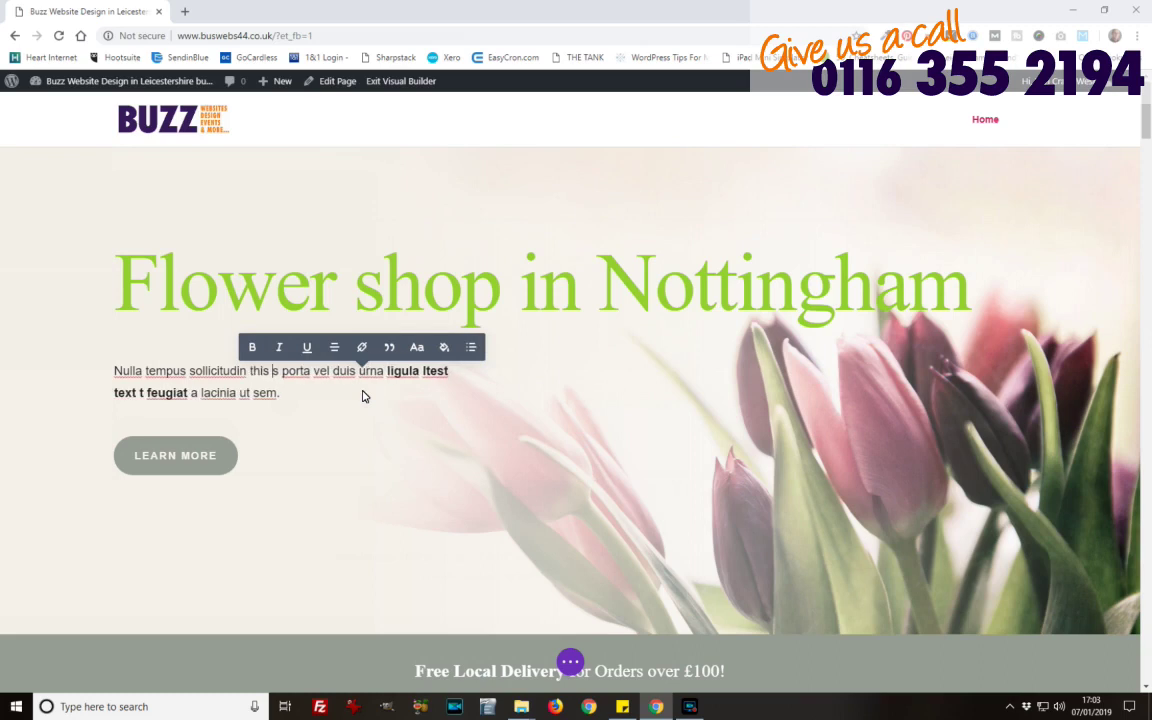
text(test)
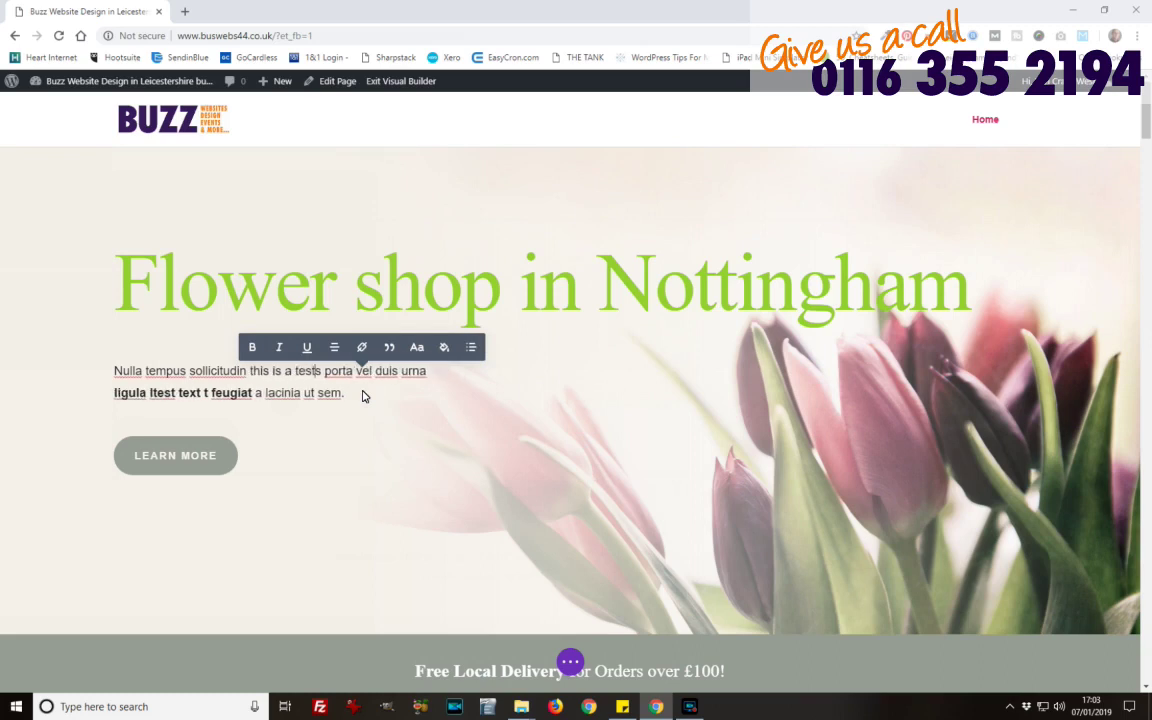
key(ctrl+shift+Left)
key(ctrl+shift+Left)
key(ctrl+shift+Left)
click(252, 347)
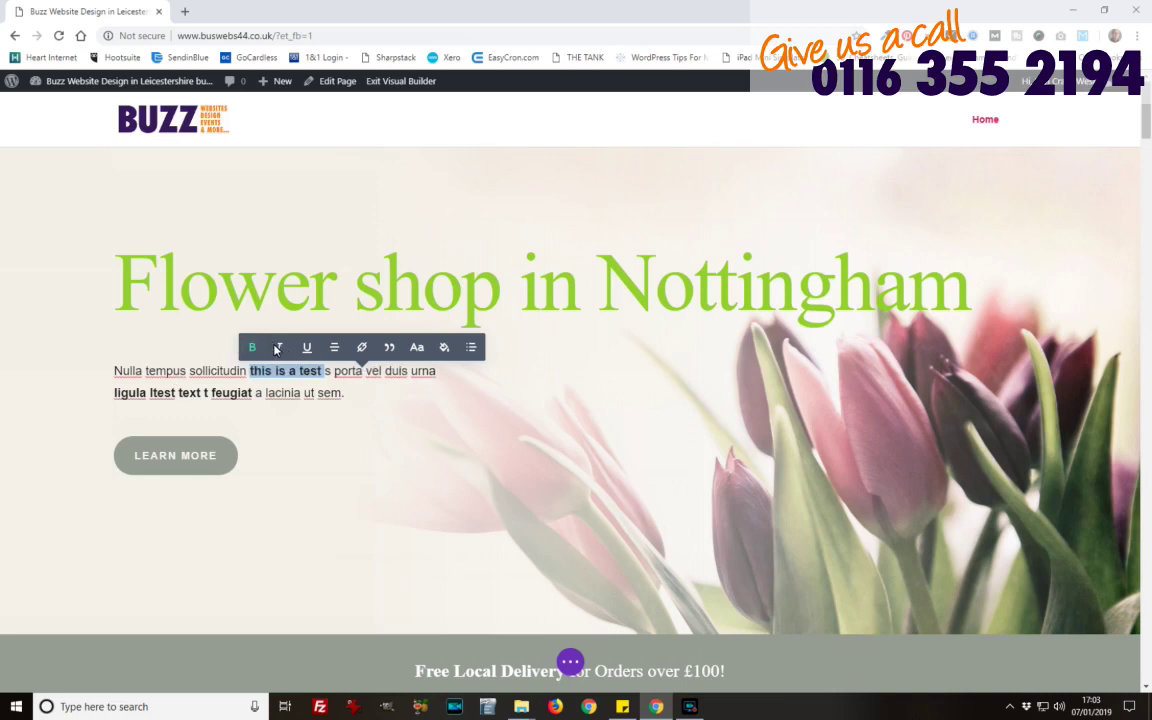
click(277, 347)
click(377, 396)
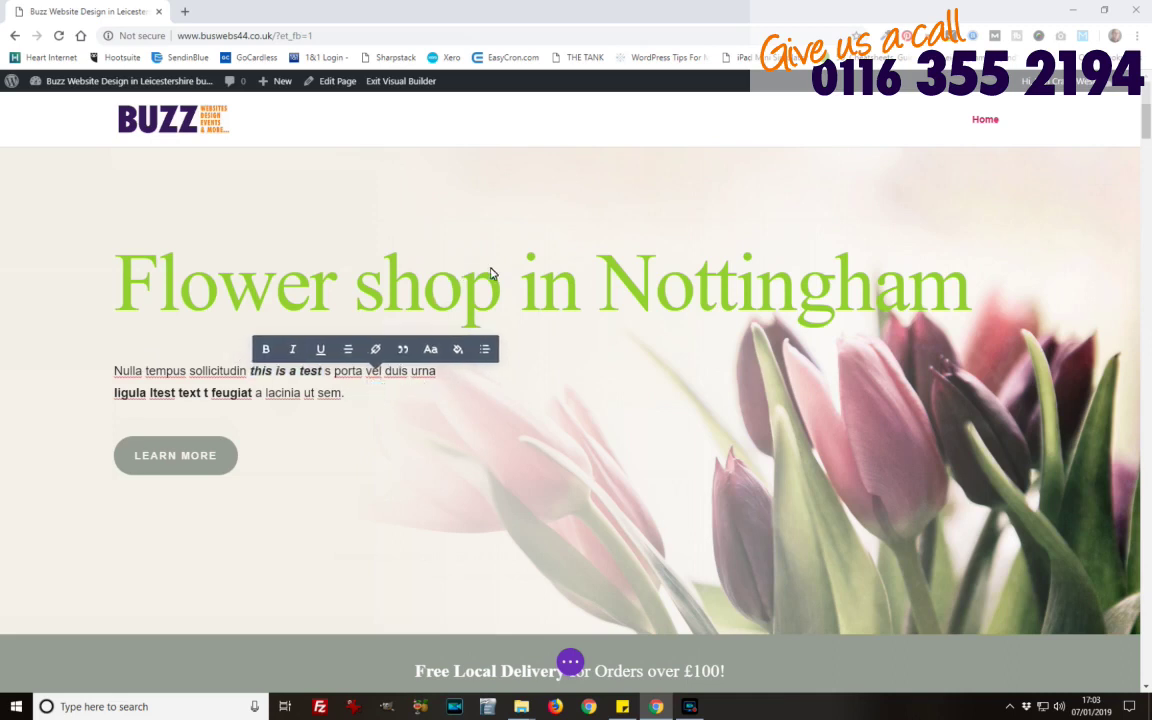
- Change the hero heading's town from Nottingham to Leicester
drag(963, 296, 643, 298)
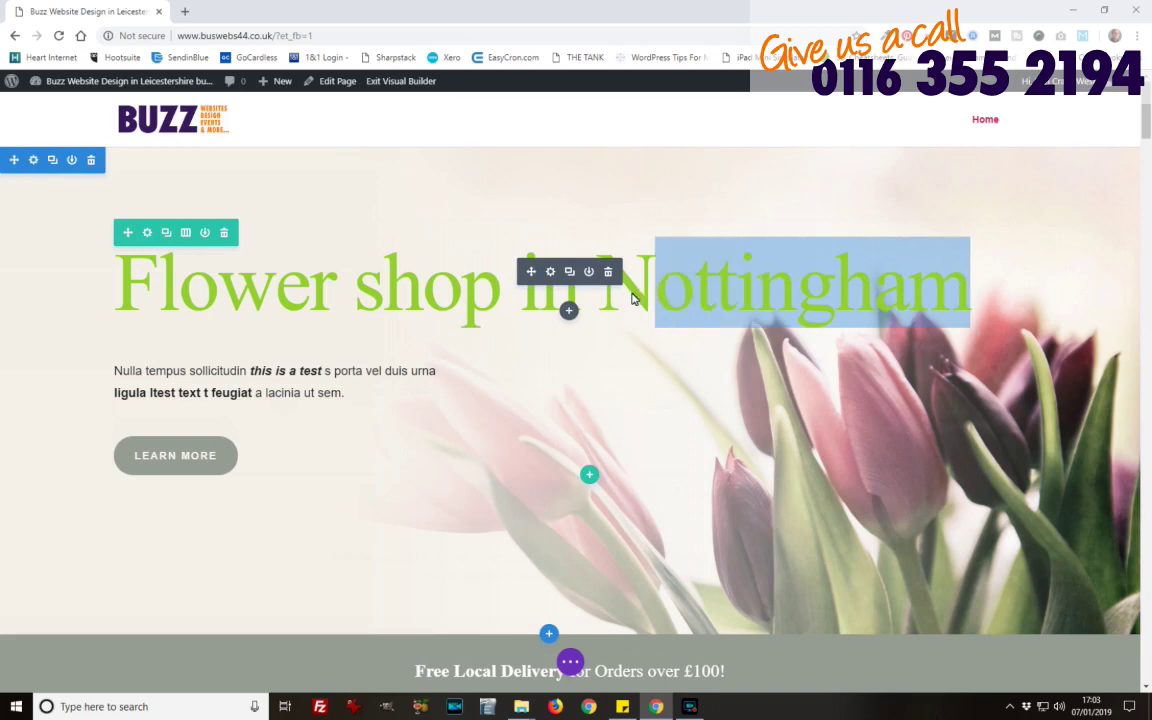
key(BackSpace)
key(BackSpace)
text(Leicester)
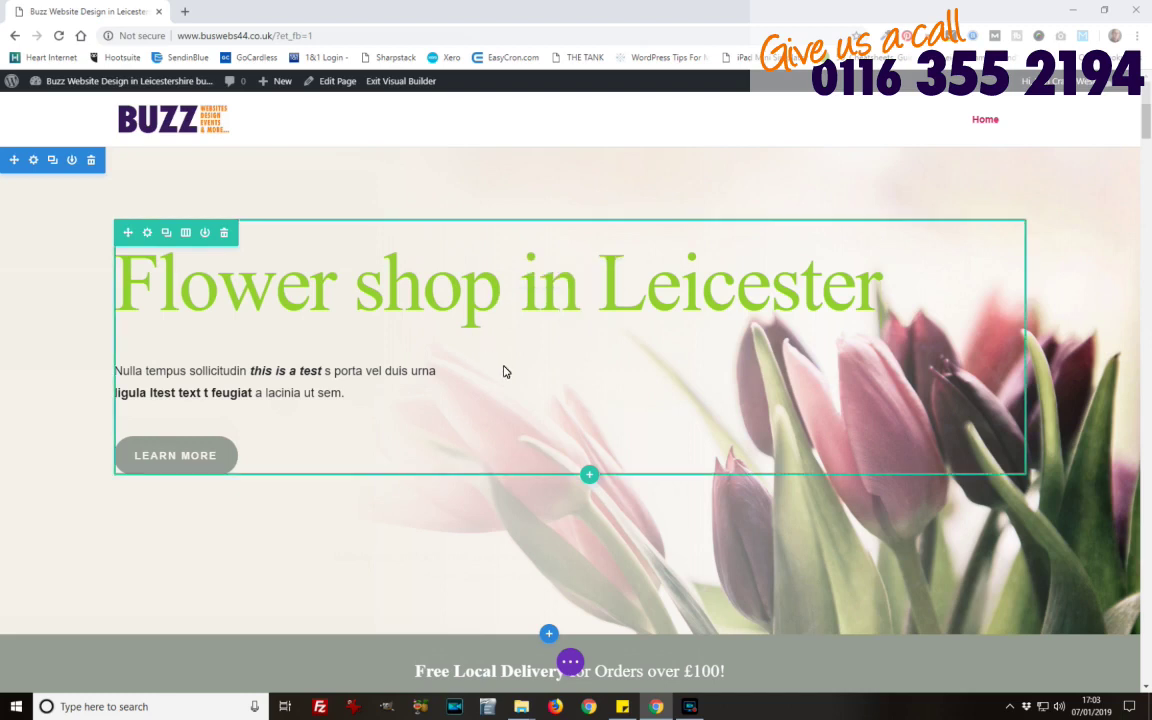
- Change the Free Local Delivery banner's threshold from £100 to £150
scroll(514, 342, down, 3)
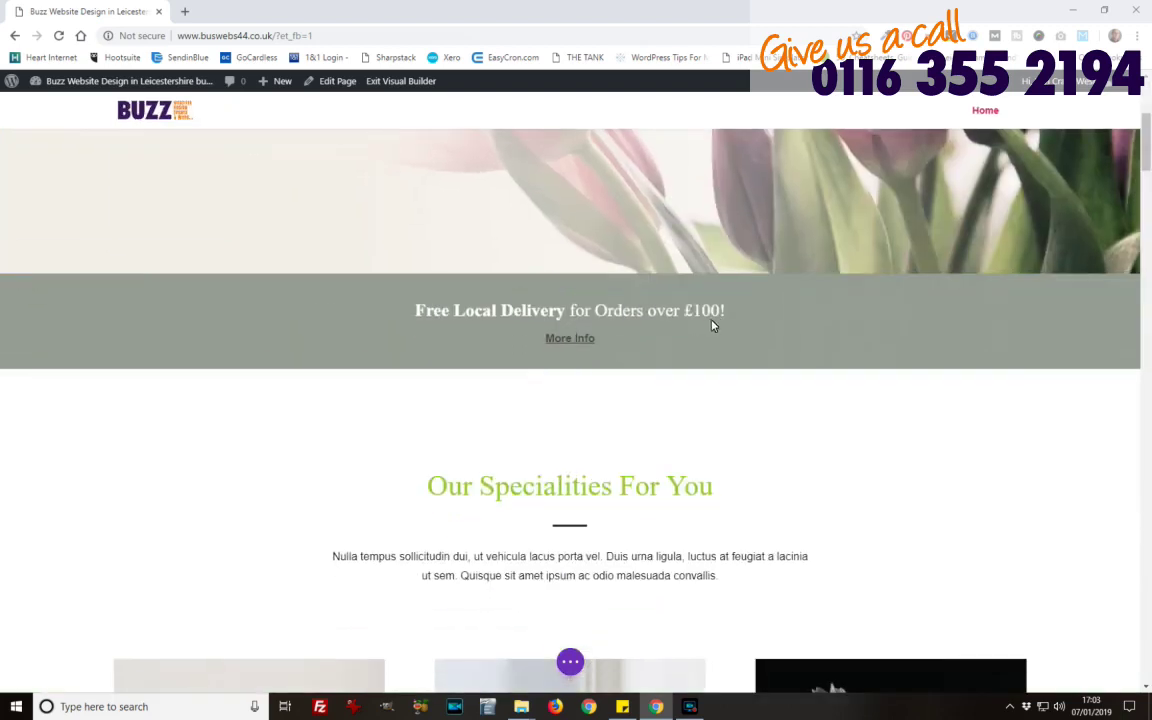
click(712, 318)
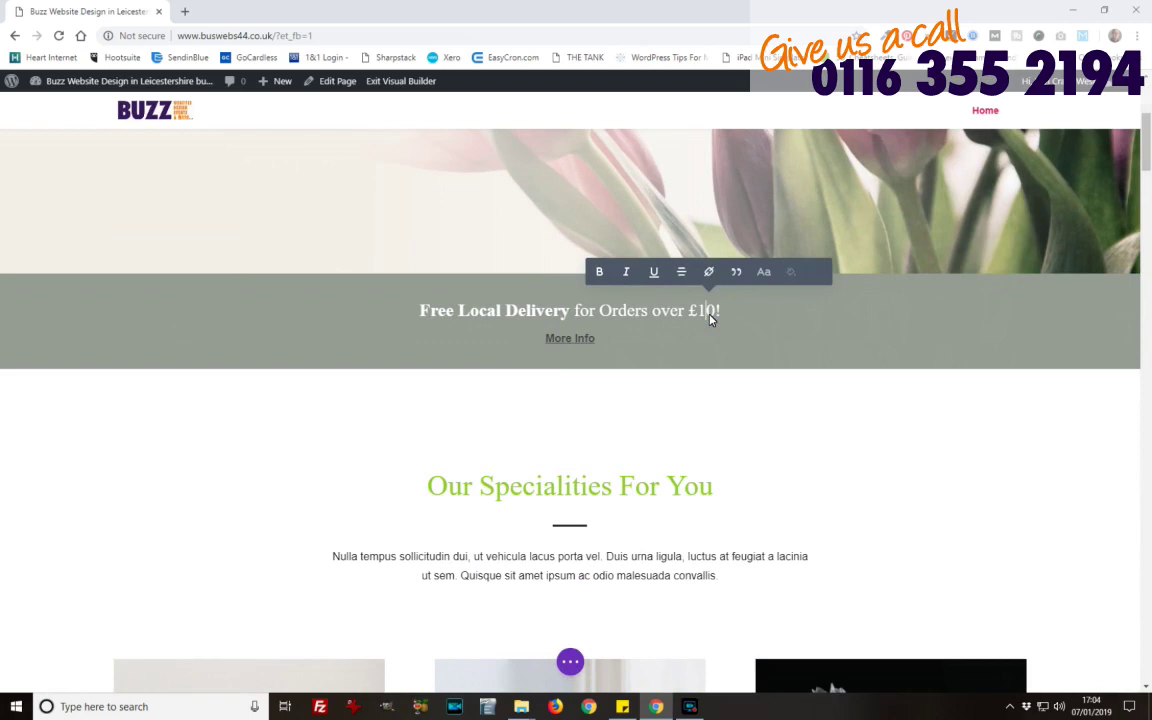
key(BackSpace)
text(5)
scroll(675, 322, down, 2)
scroll(670, 325, down, 1)
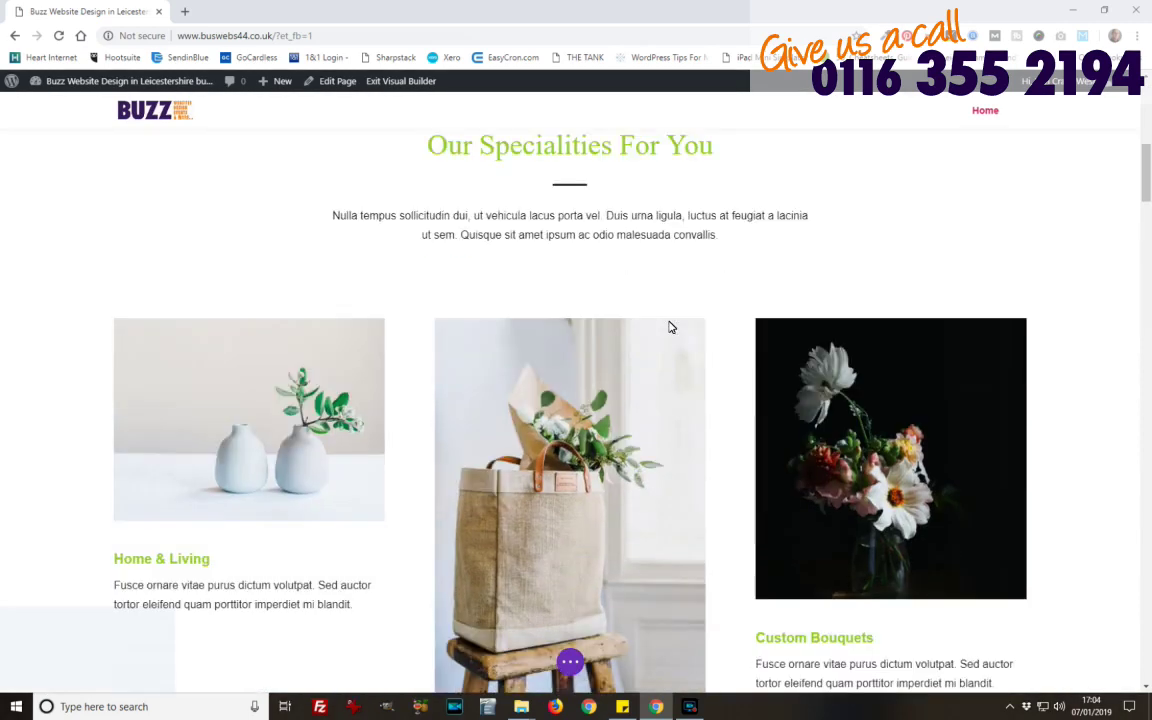
scroll(583, 453, down, 1)
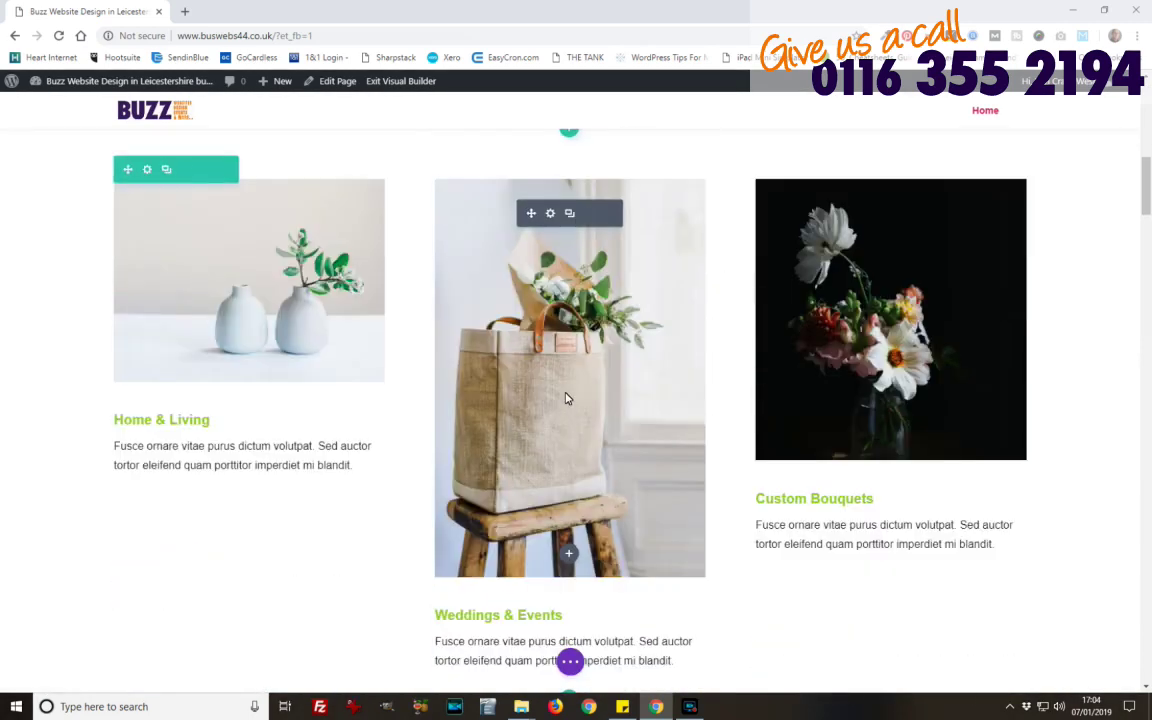
- Swap the Weddings & Events image for the florist-06 bouquet photo from the media library
click(550, 214)
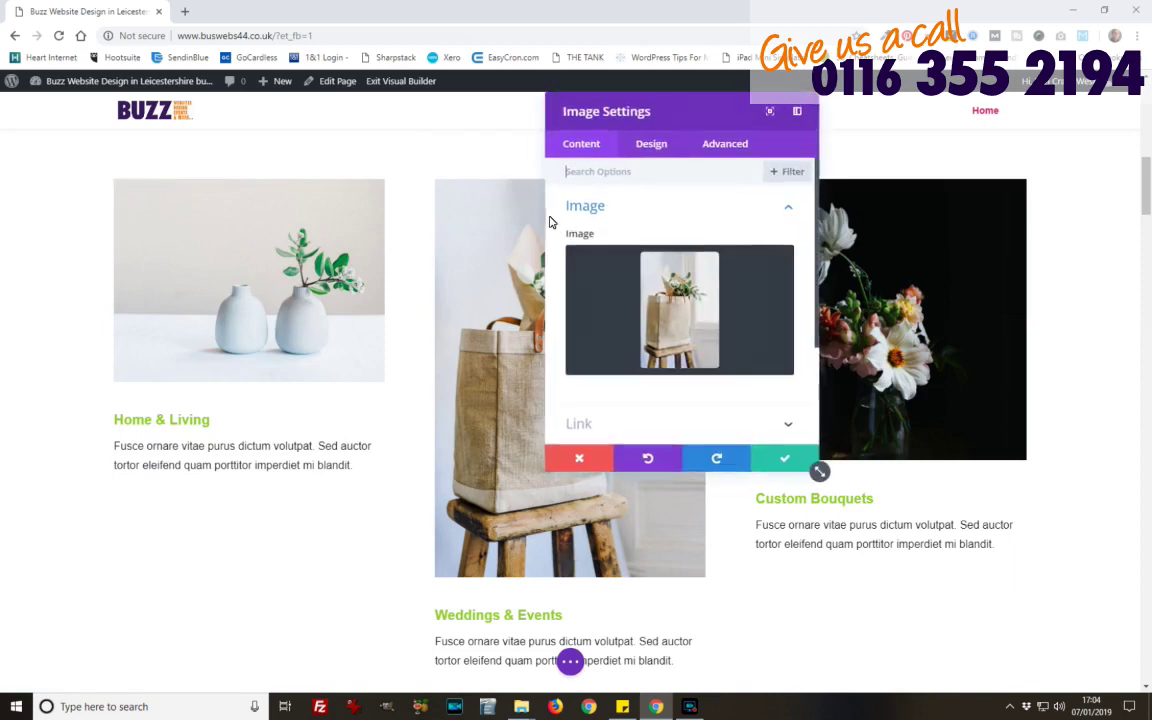
click(677, 308)
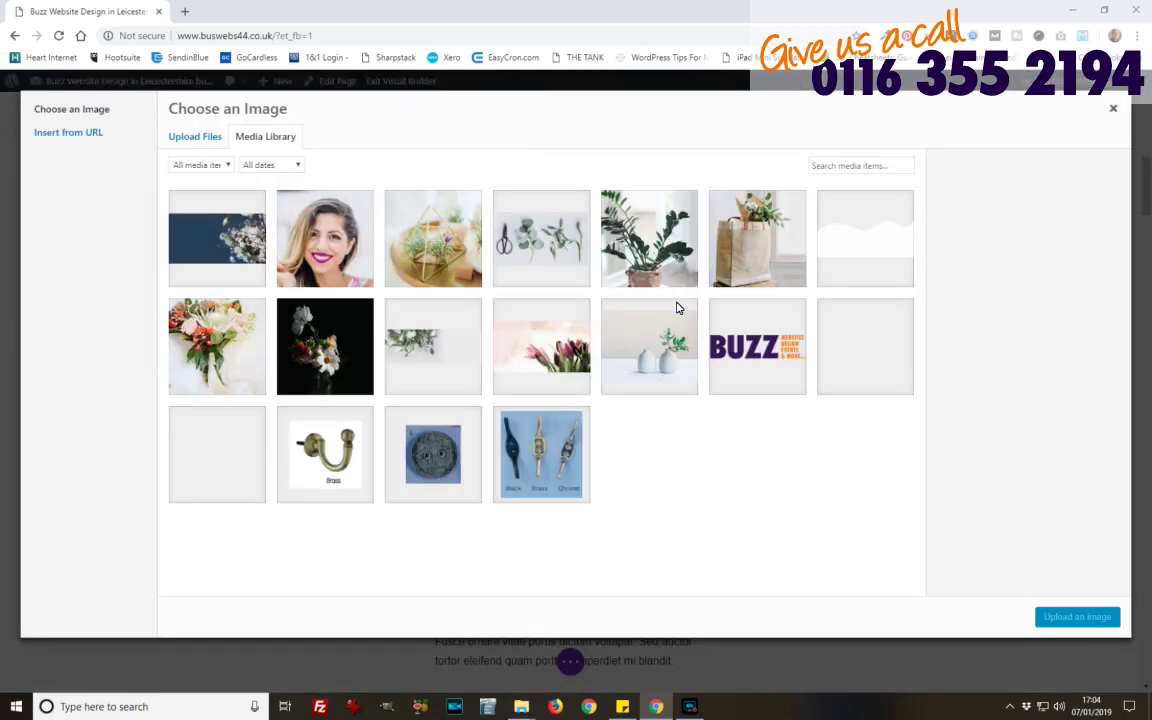
click(206, 300)
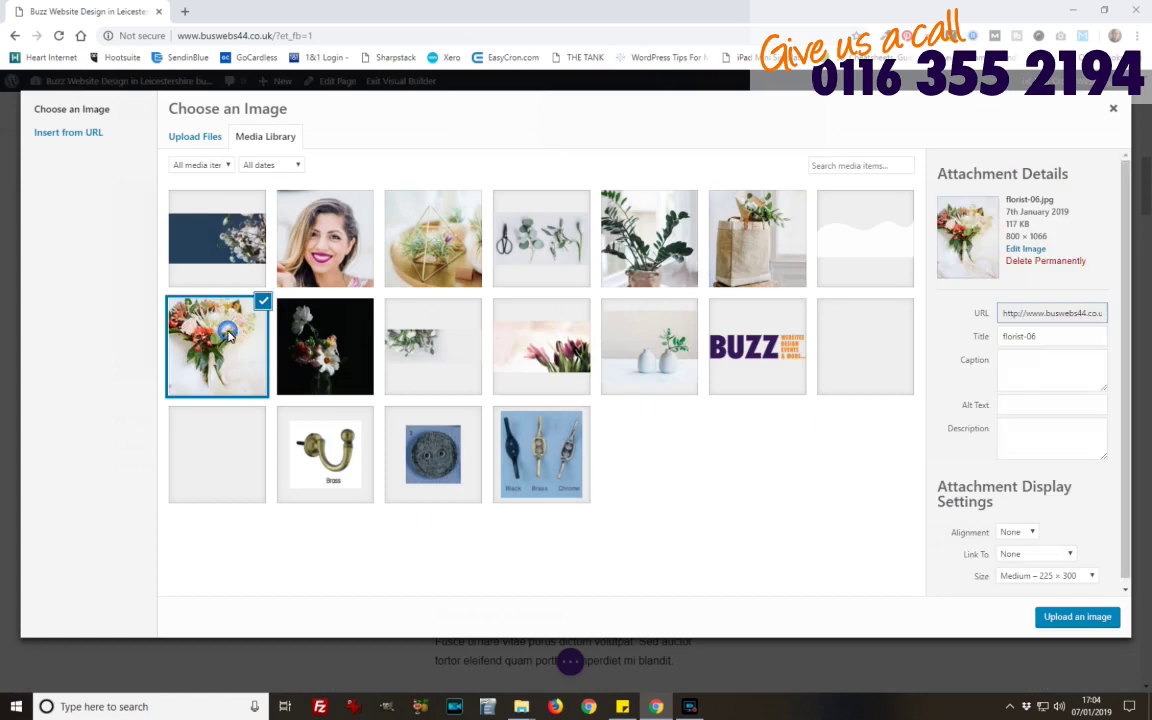
click(1076, 617)
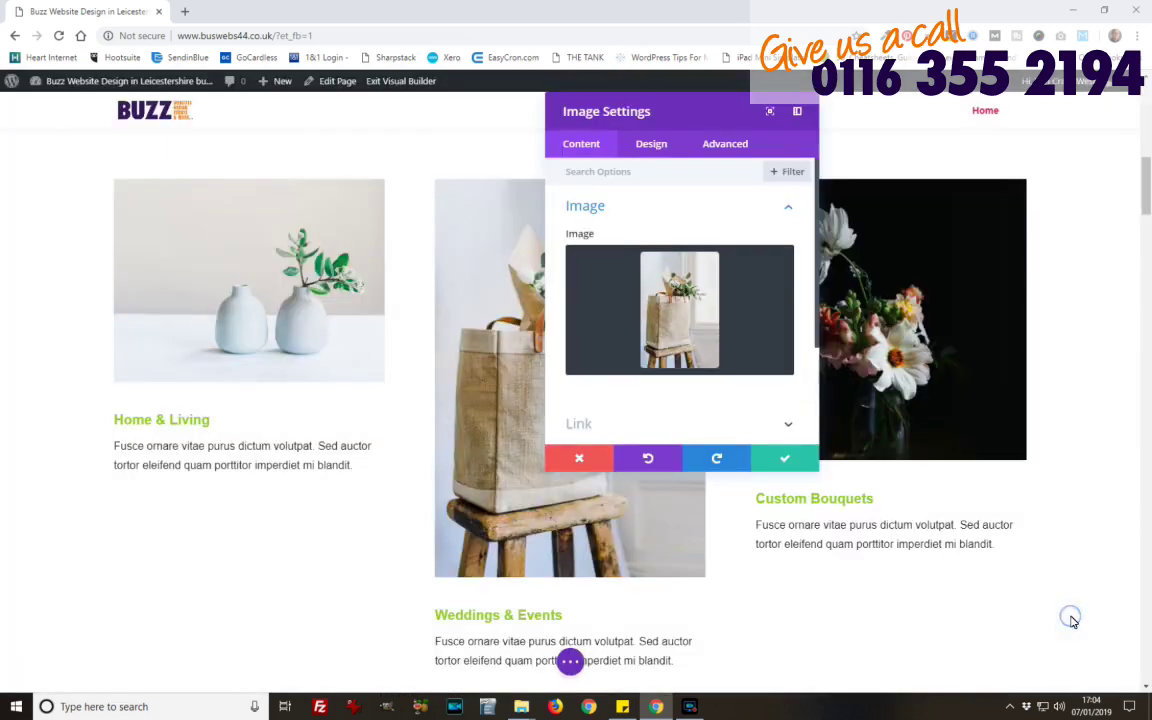
- Keep the bouquet image and delete 'orna ' so Home & Living begins 'Fusce vitae purus'
click(785, 461)
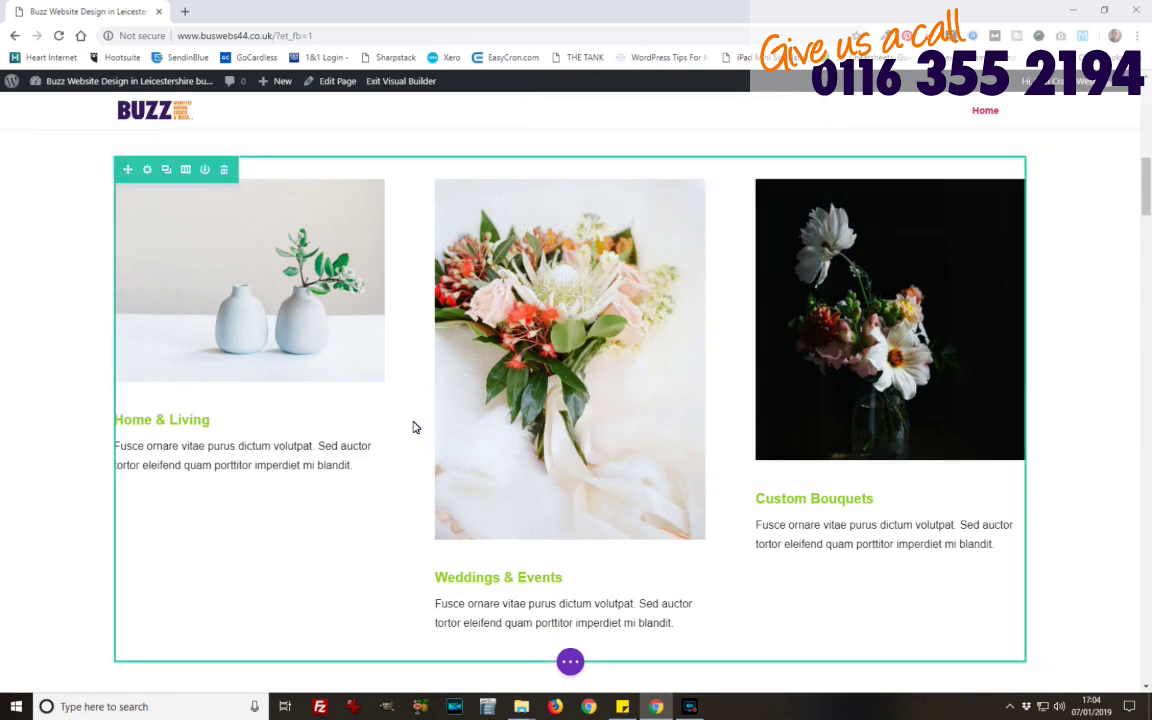
click(178, 452)
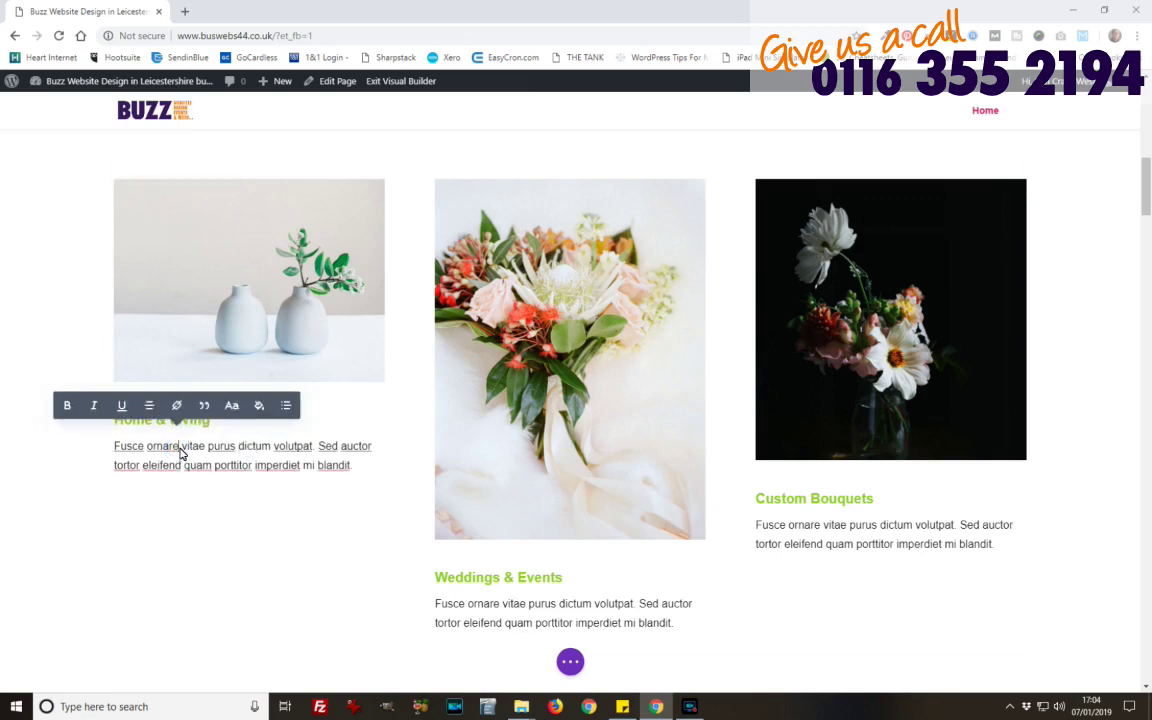
key(BackSpace)
key(BackSpace)
key(BackSpace)
key(BackSpace)
key(BackSpace)
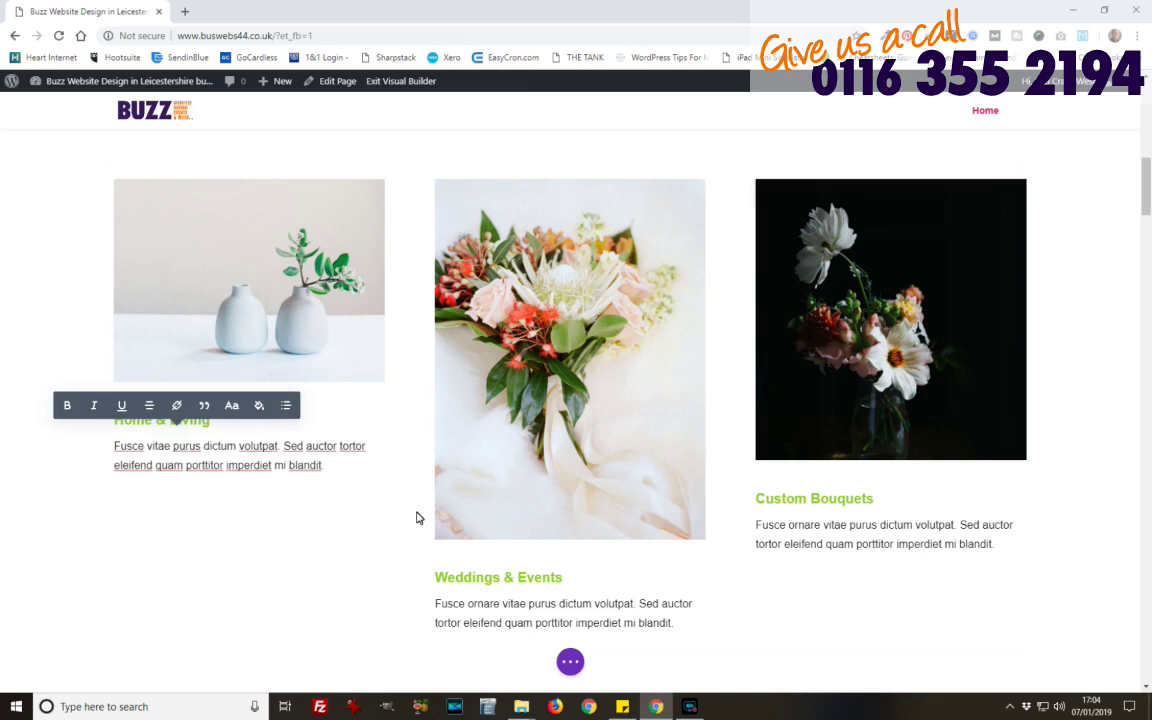
click(440, 604)
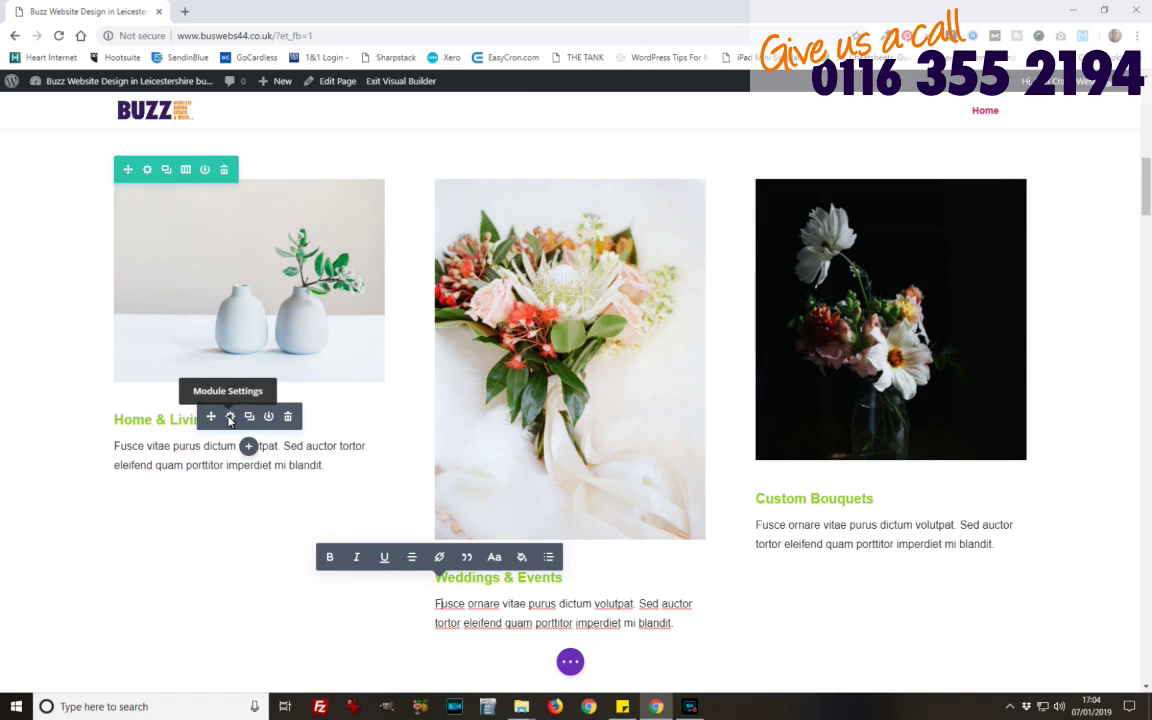
click(230, 420)
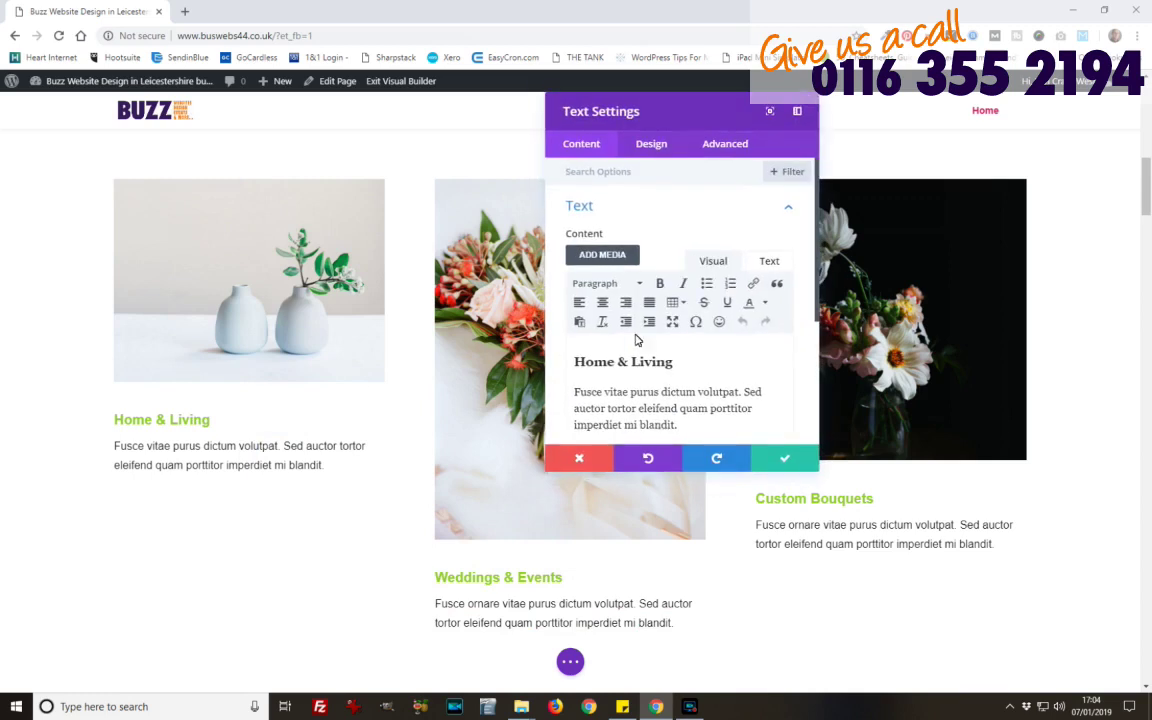
- Look over the Home & Living Text Settings panel and save it
scroll(705, 362, down, 3)
scroll(705, 362, up, 3)
click(787, 459)
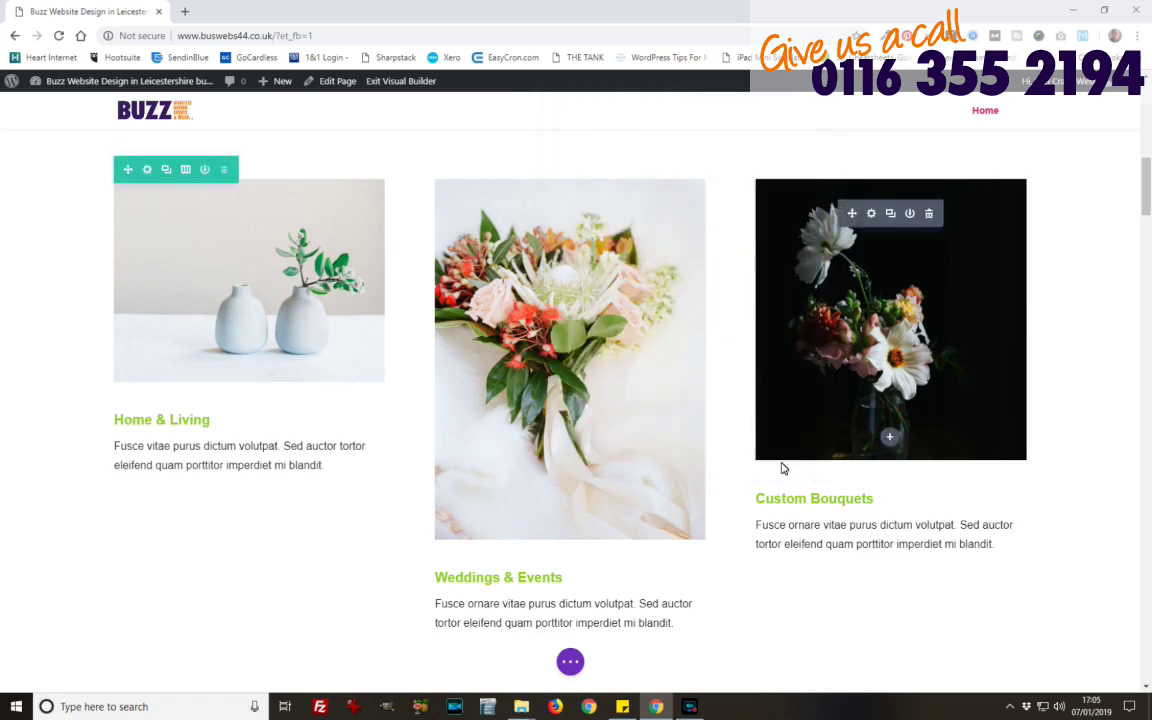
- Save the homepage changes from the expanded page settings bar
click(570, 662)
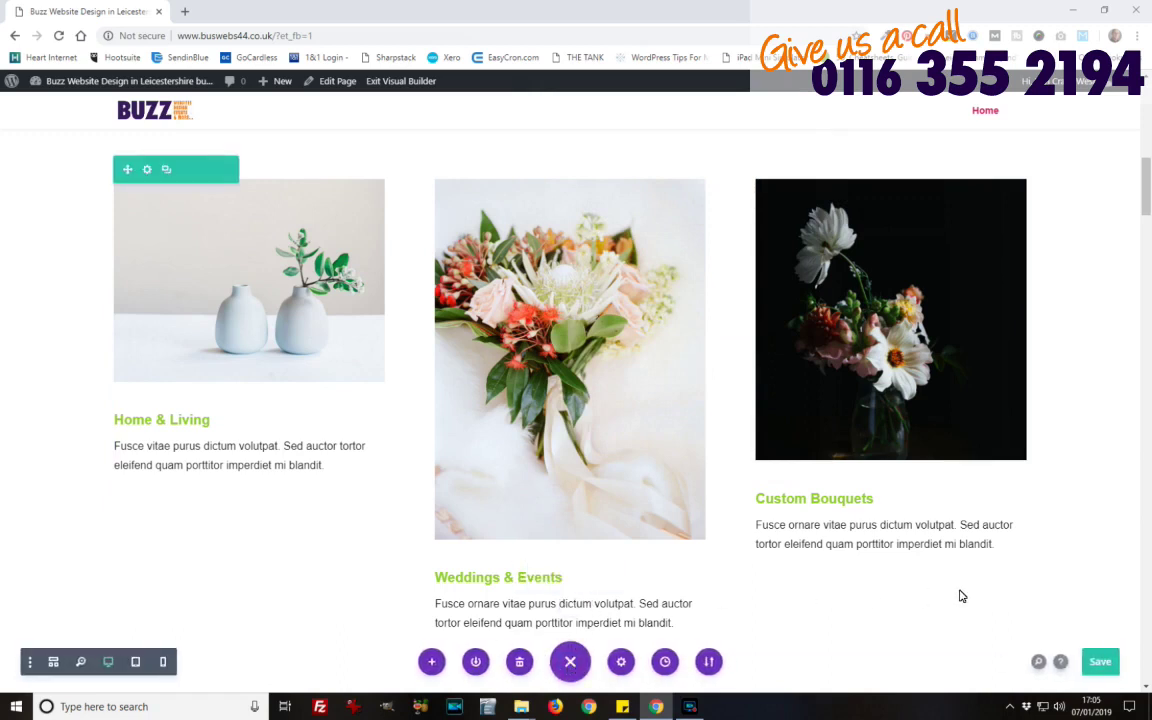
click(1102, 663)
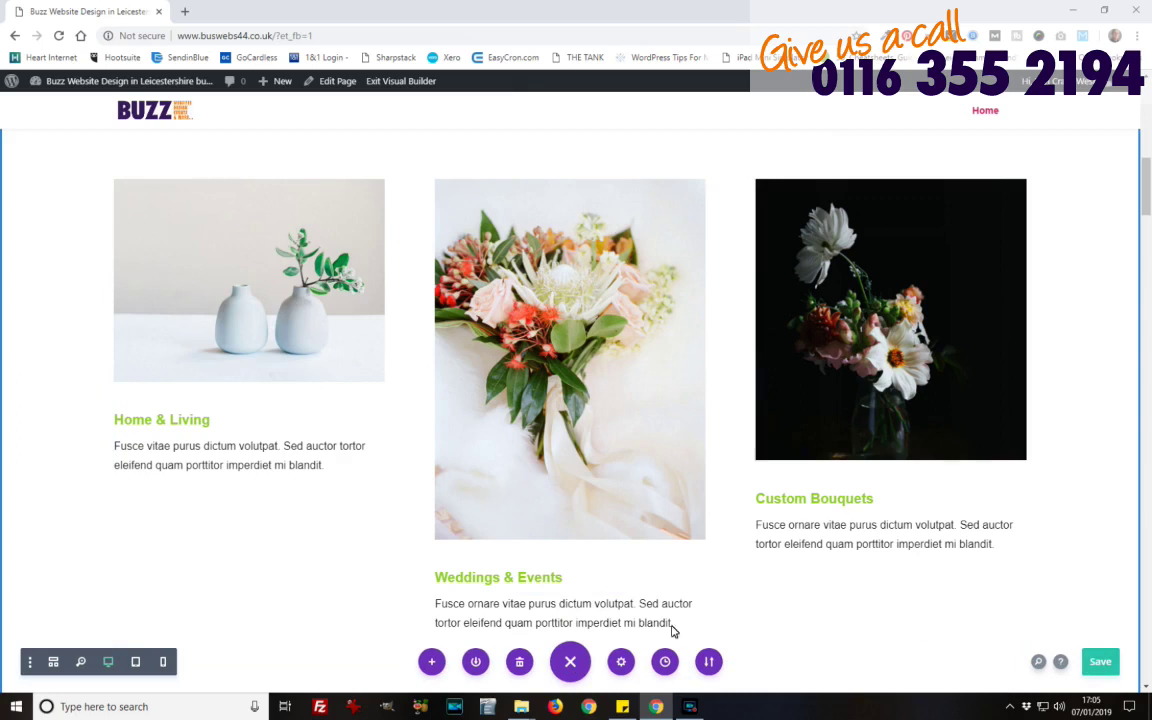
- Switch to Wireframe view and browse the Hero, Promo Banner and Our Specialties sections
click(54, 662)
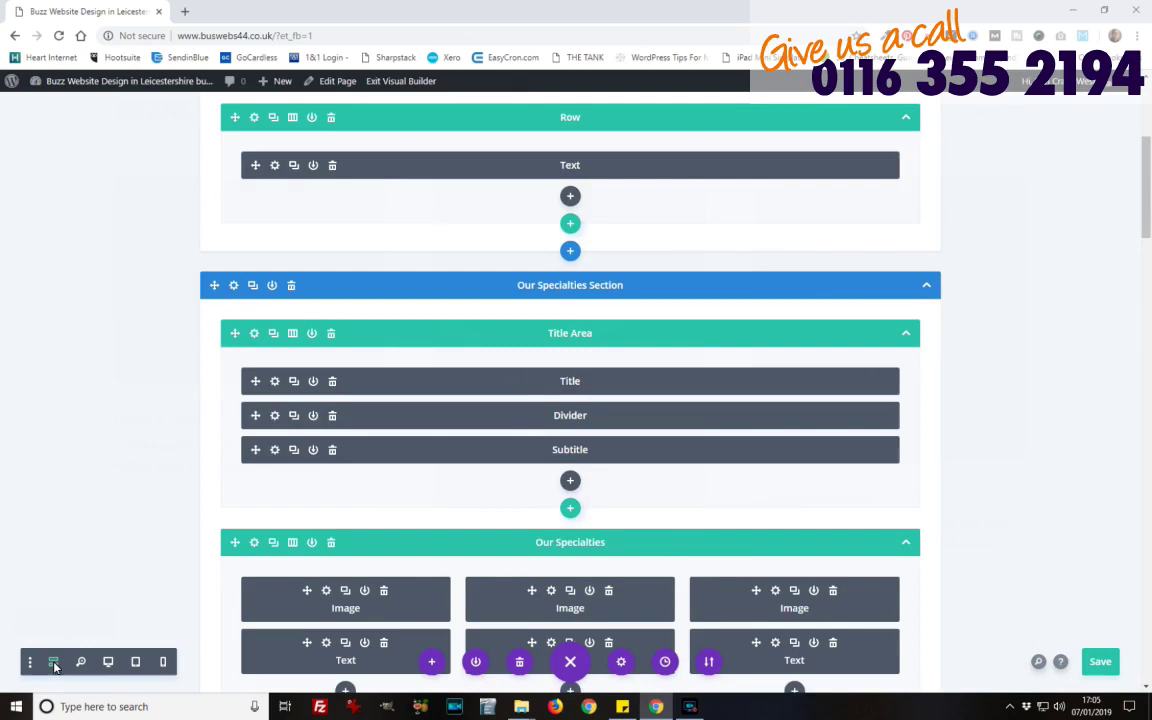
scroll(655, 225, up, 3)
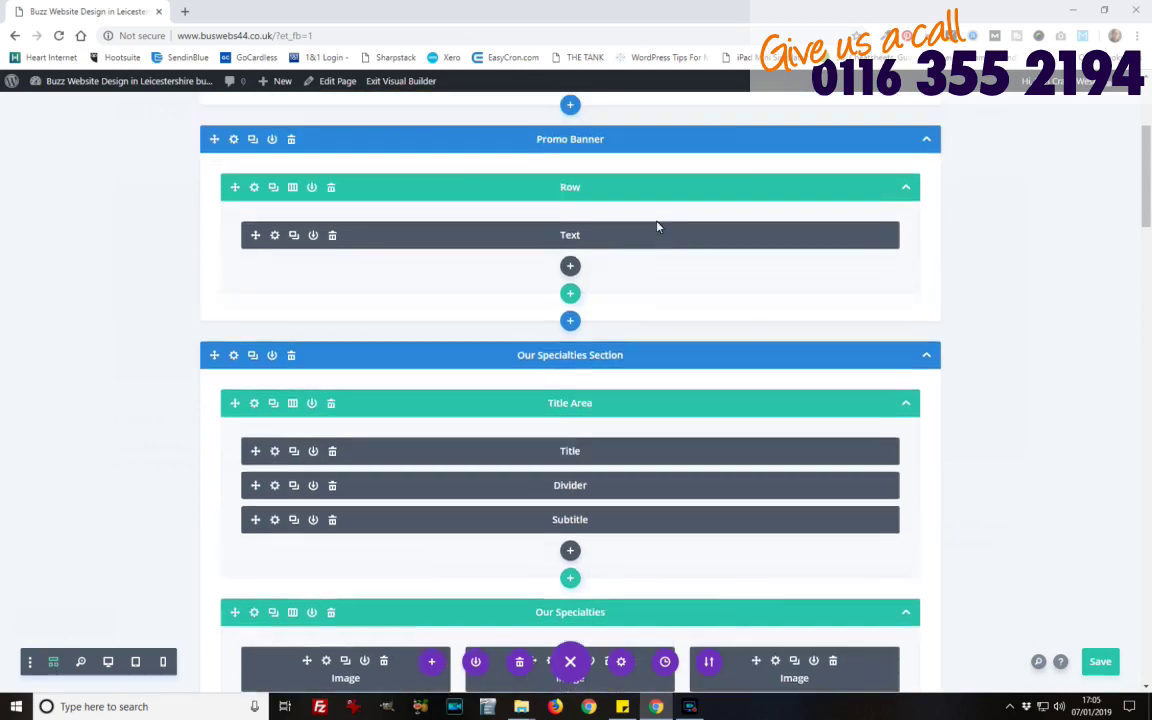
scroll(695, 305, up, 1)
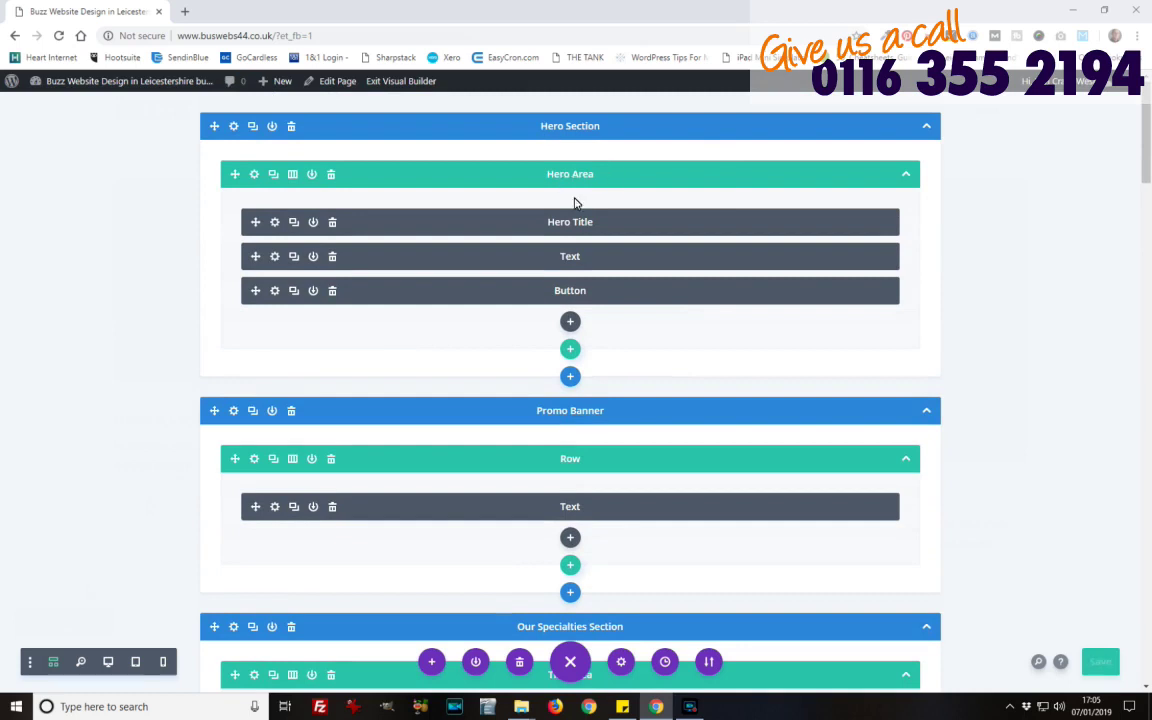
scroll(560, 325, down, 5)
scroll(578, 336, down, 2)
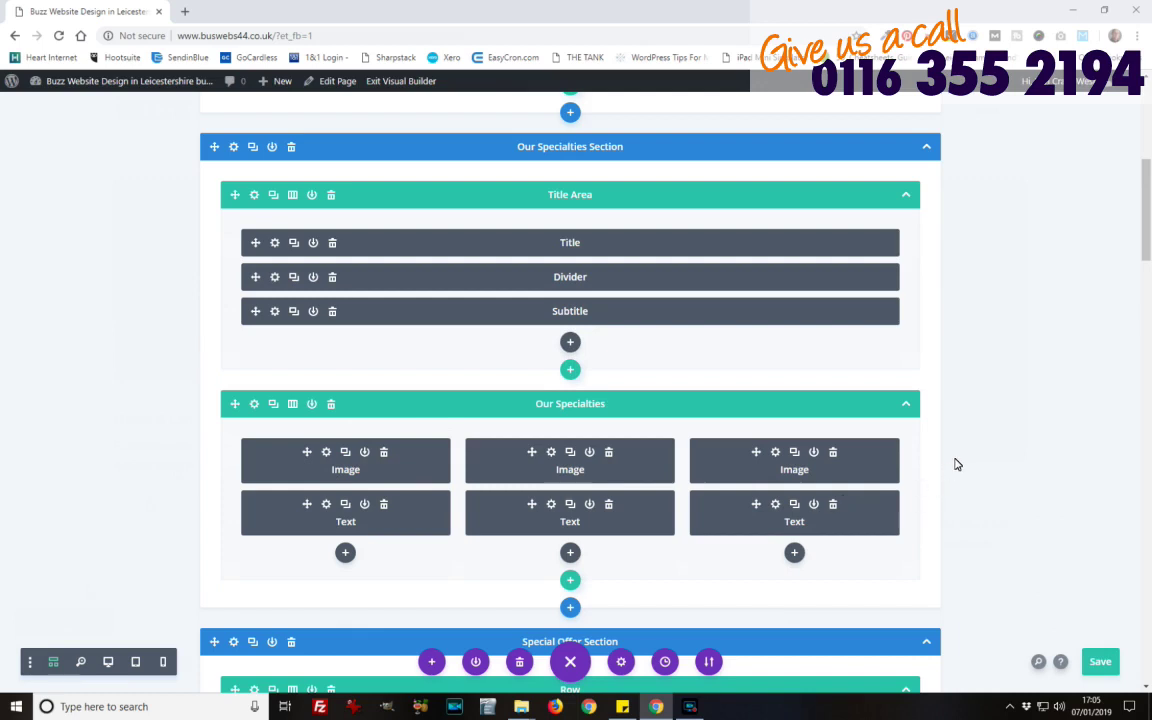
scroll(725, 372, down, 1)
scroll(673, 387, up, 3)
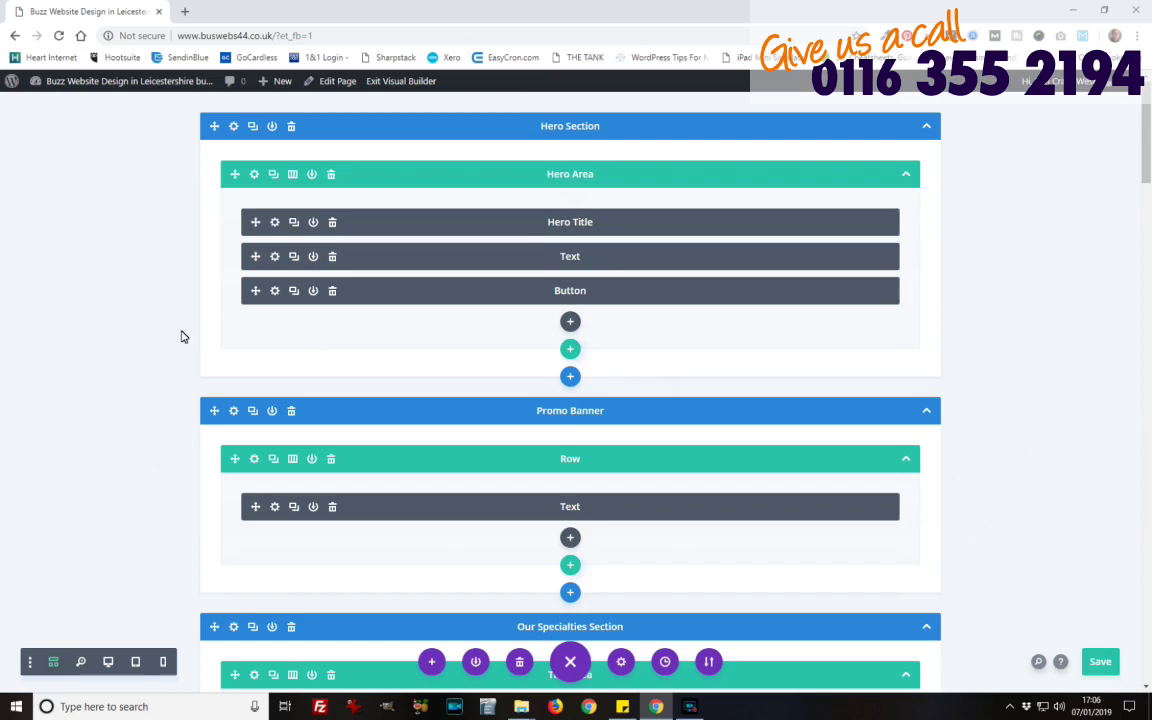
- Return to Desktop view and scroll back to the 'Flower shop in Leicester' hero
click(54, 665)
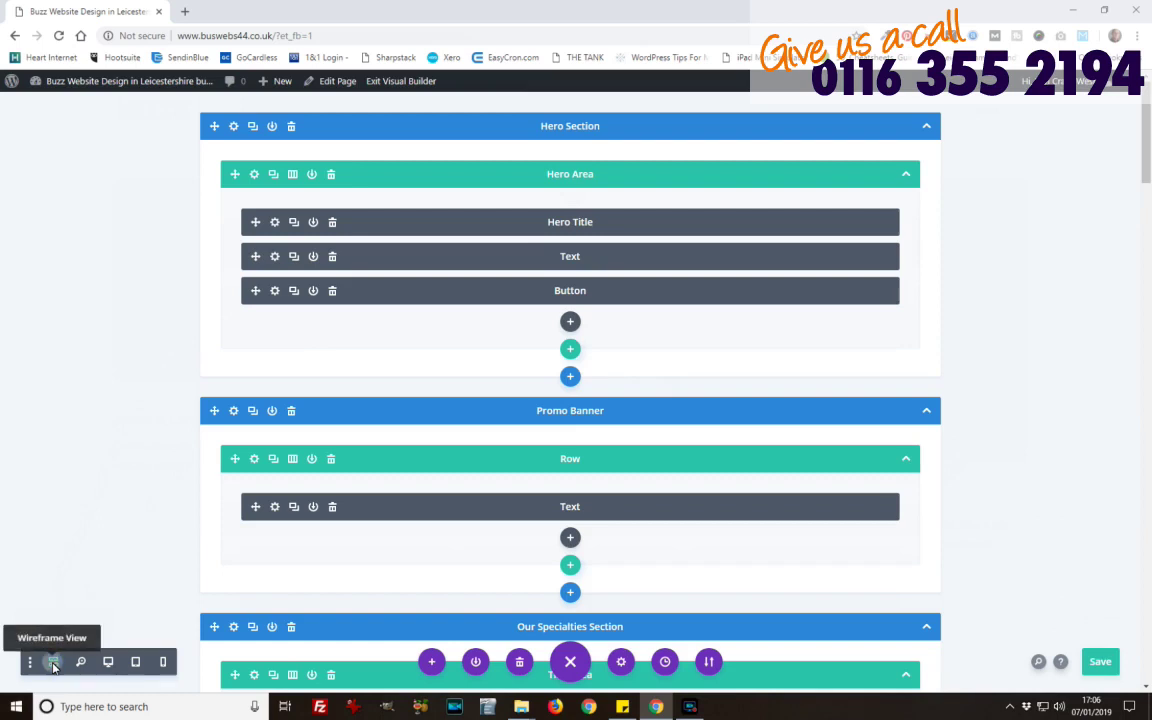
click(54, 663)
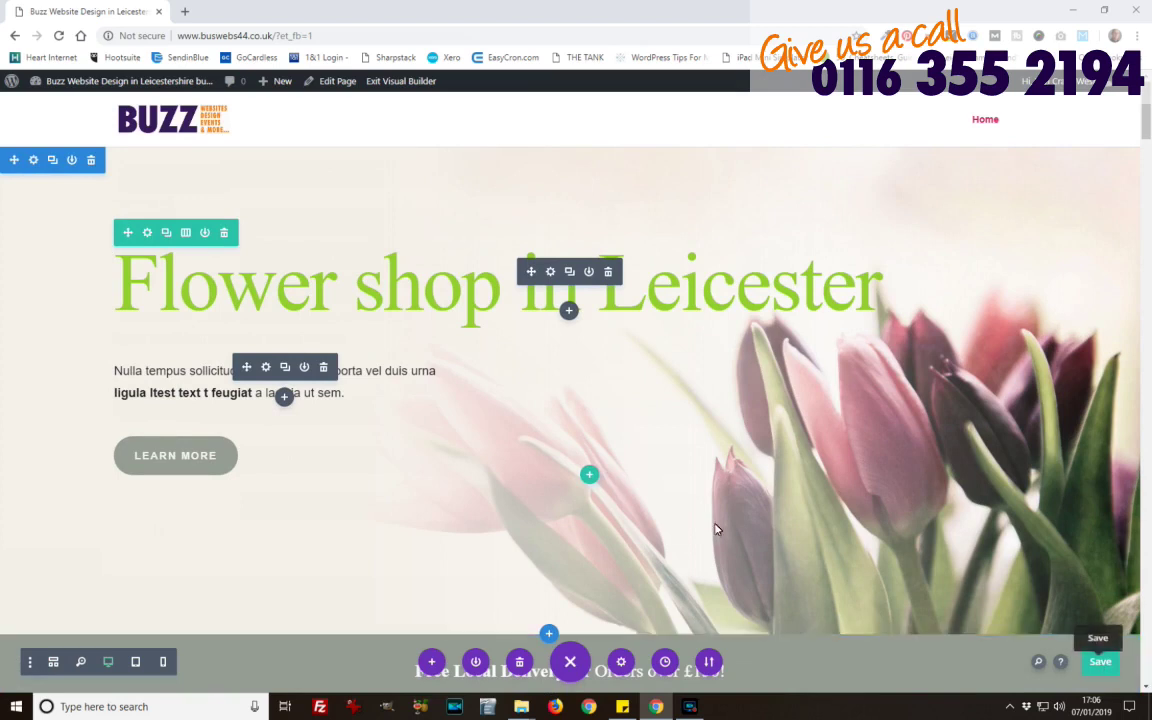
scroll(587, 393, down, 1)
scroll(587, 393, down, 3)
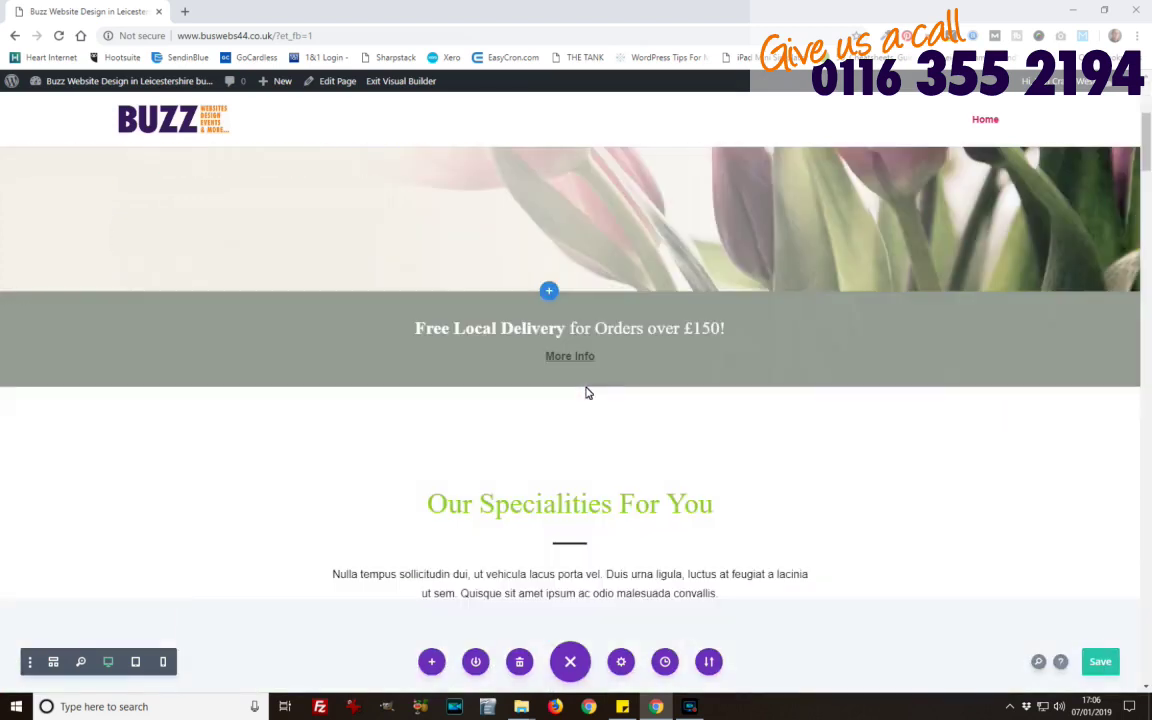
scroll(576, 424, down, 2)
scroll(576, 426, down, 2)
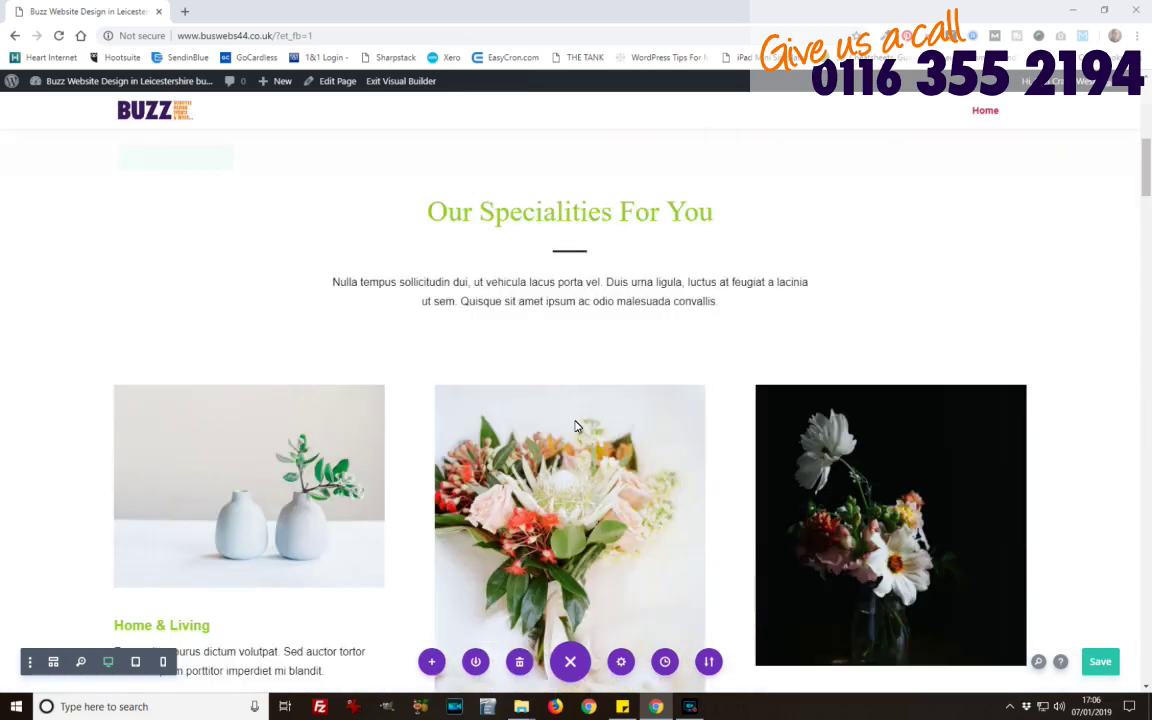
scroll(576, 426, up, 6)
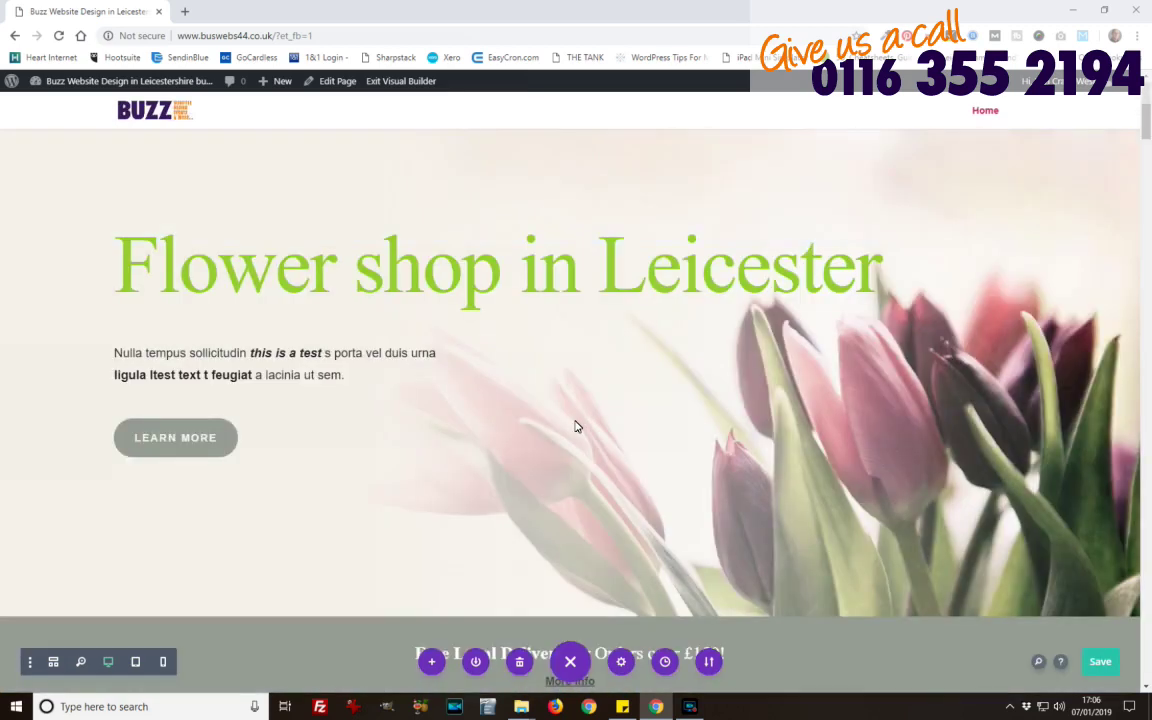
scroll(576, 426, up, 1)
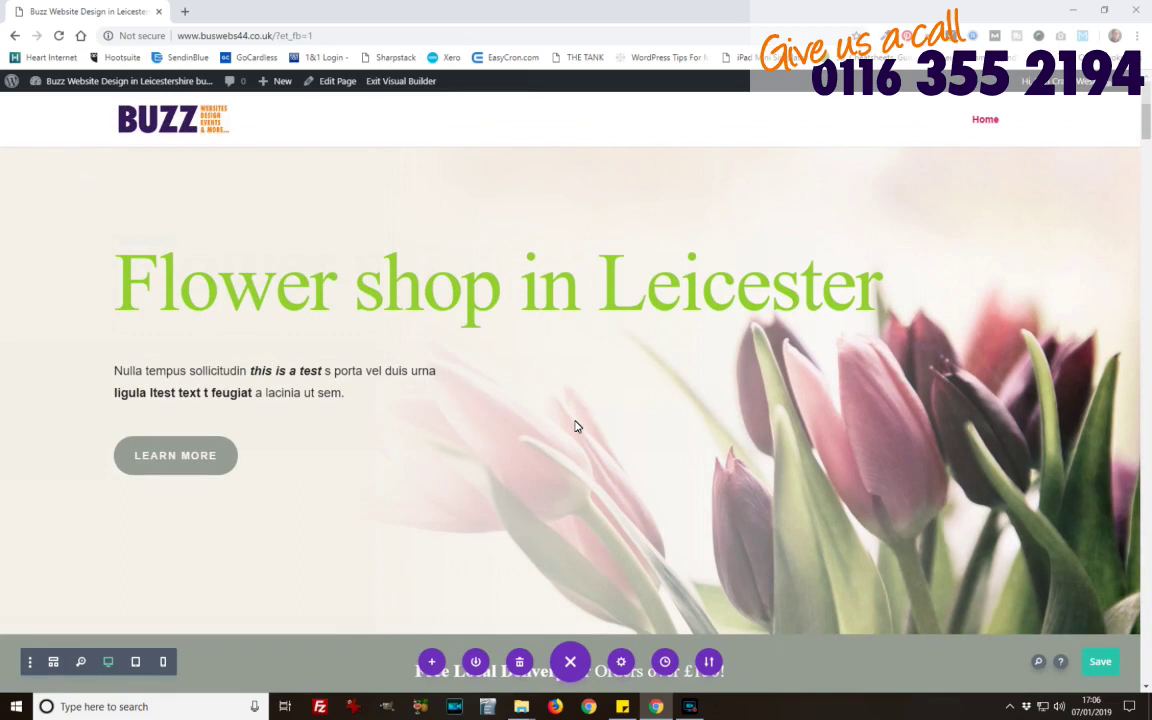
mouse_move(576, 427)
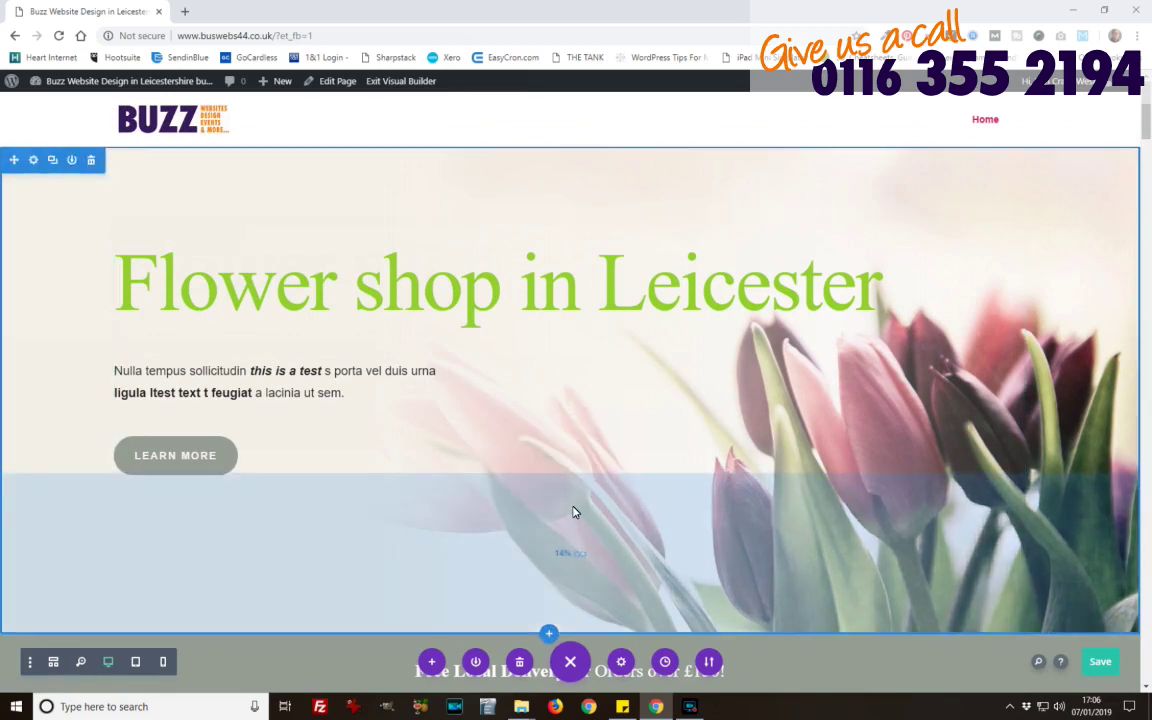
- Shrink the hero section's bottom padding to 3%, then raise it back to 9.4%
drag(571, 621, 573, 583)
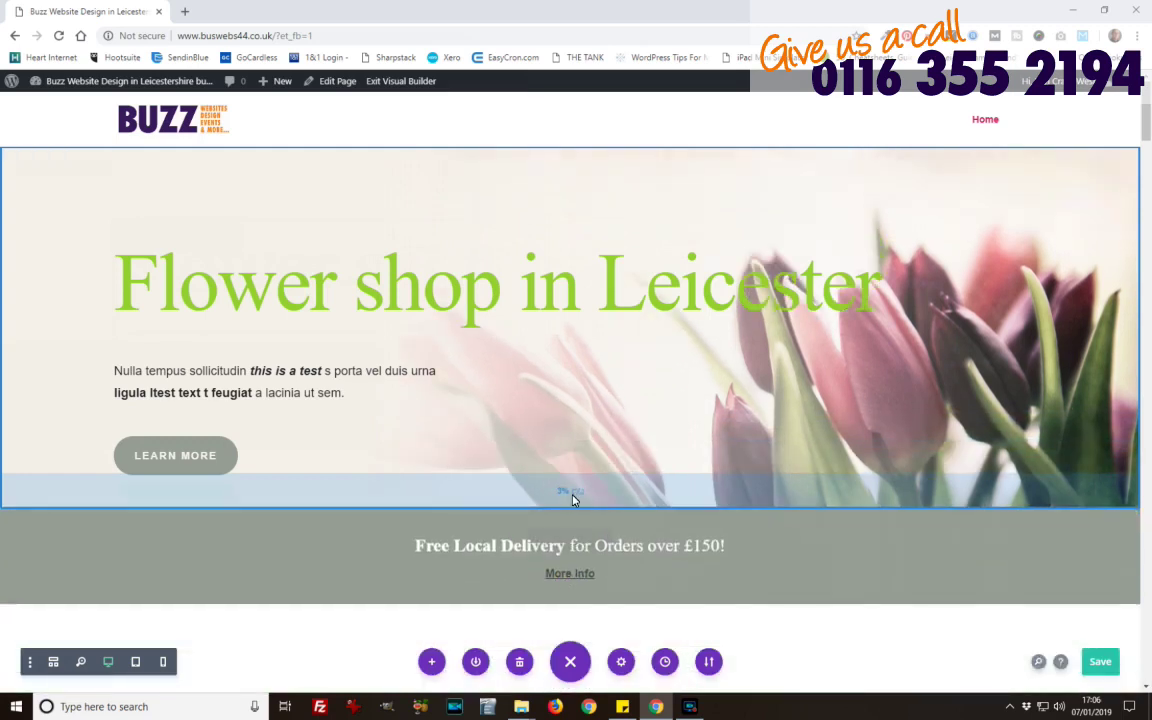
mouse_move(566, 506)
mouse_down()
mouse_move(567, 544)
mouse_move(563, 531)
mouse_up()
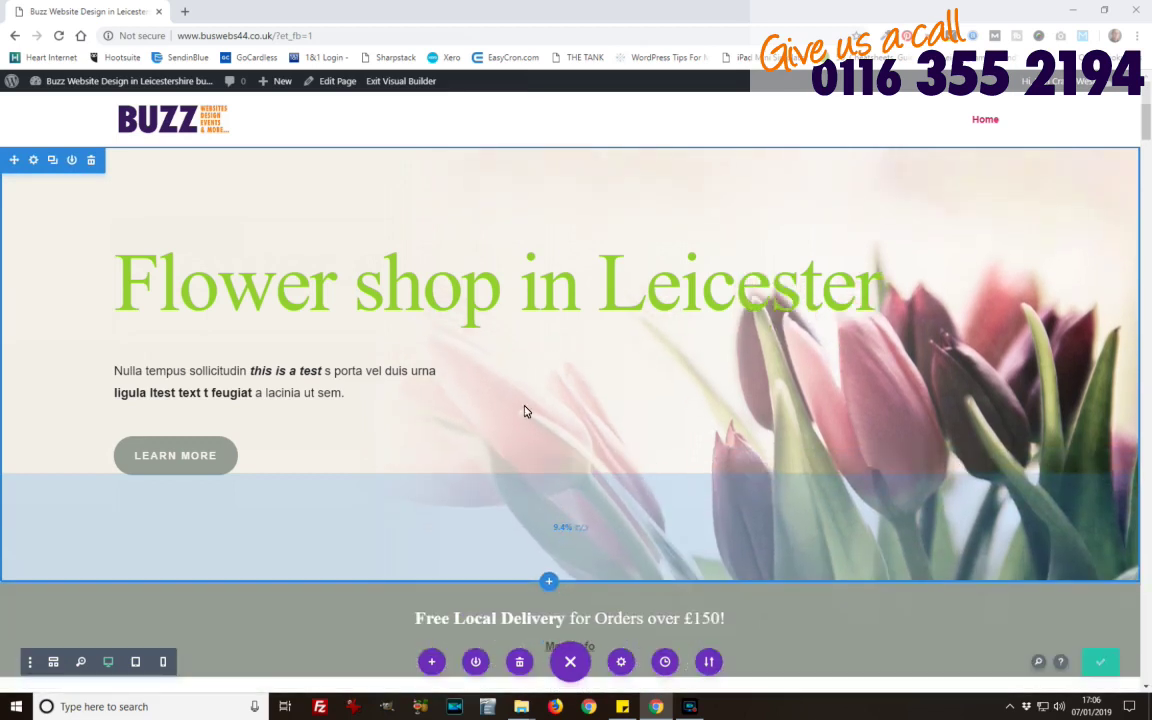